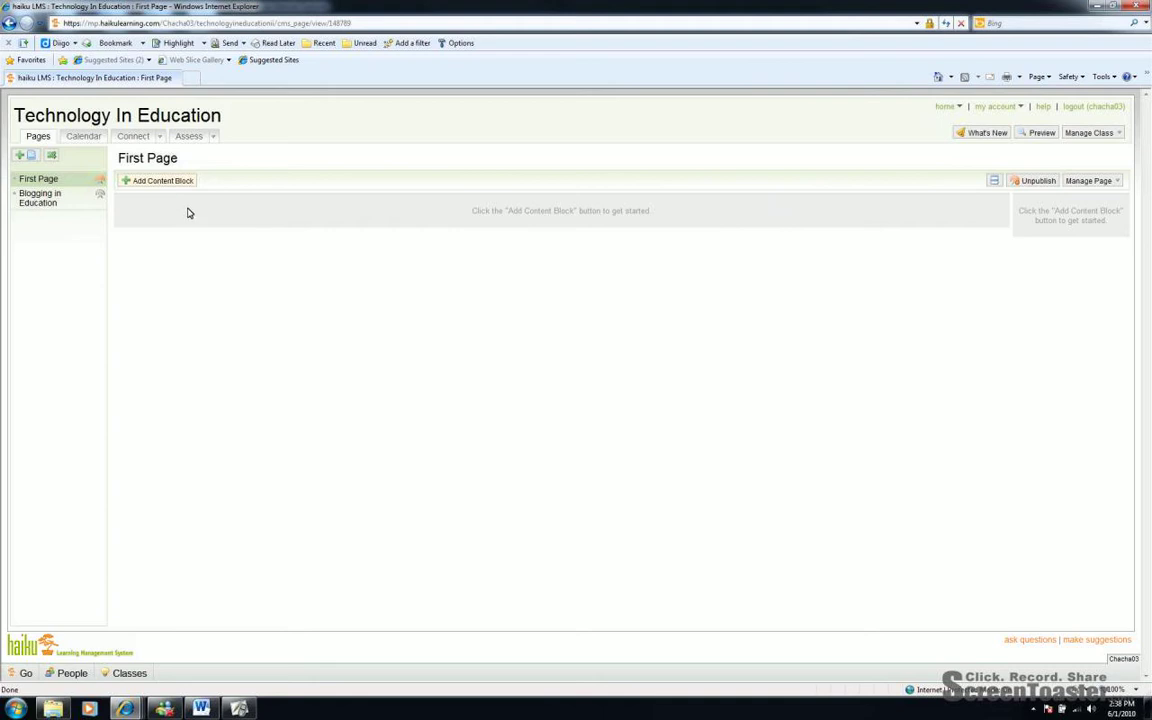
# View the Blogging in Education page and return to First Page, accepting the secure-content-only option
pyautogui.click(37, 200)
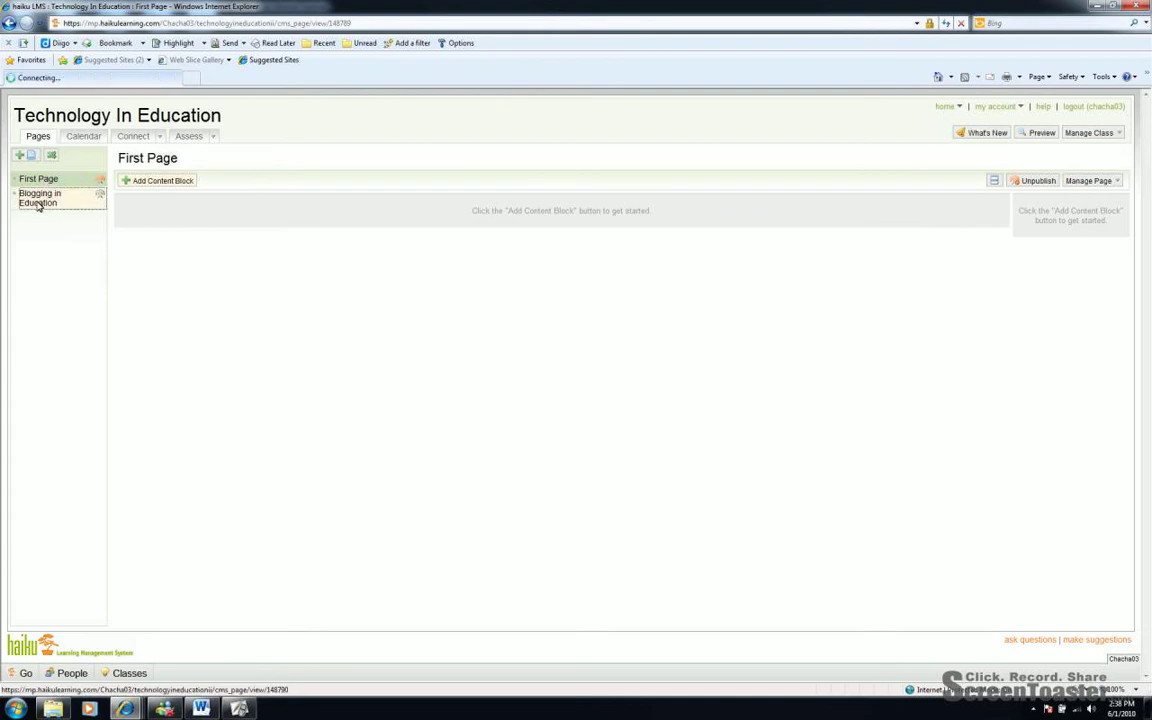
pyautogui.click(625, 384)
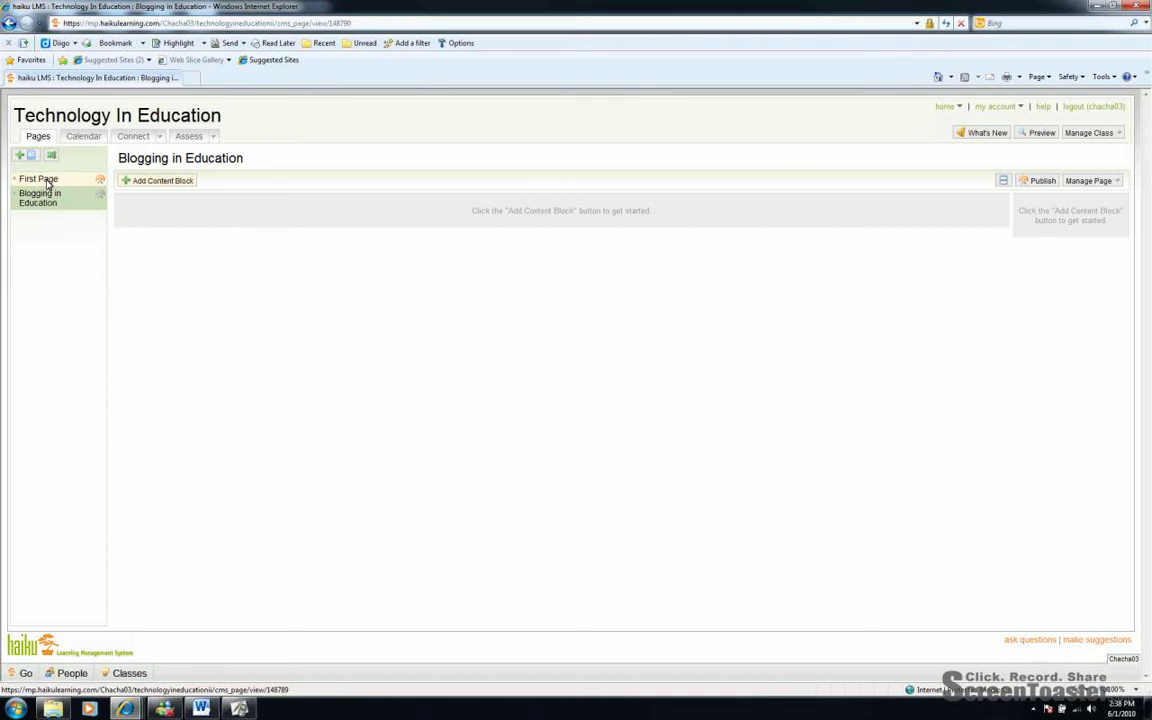
pyautogui.click(47, 181)
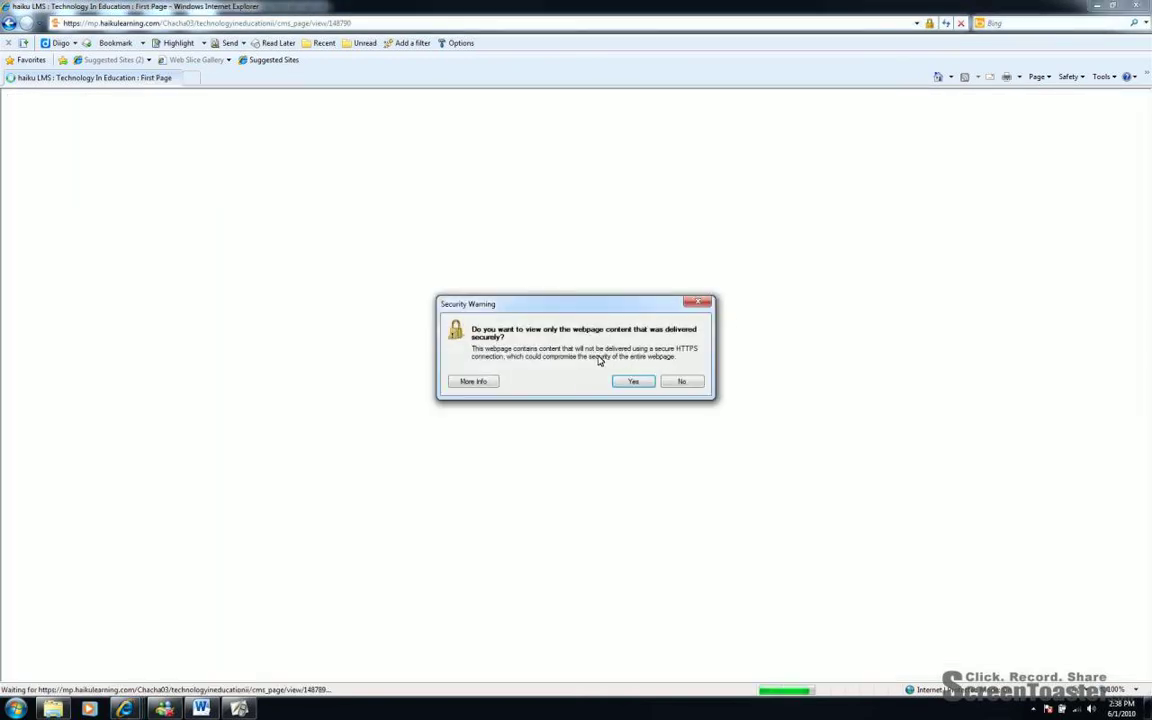
pyautogui.click(633, 381)
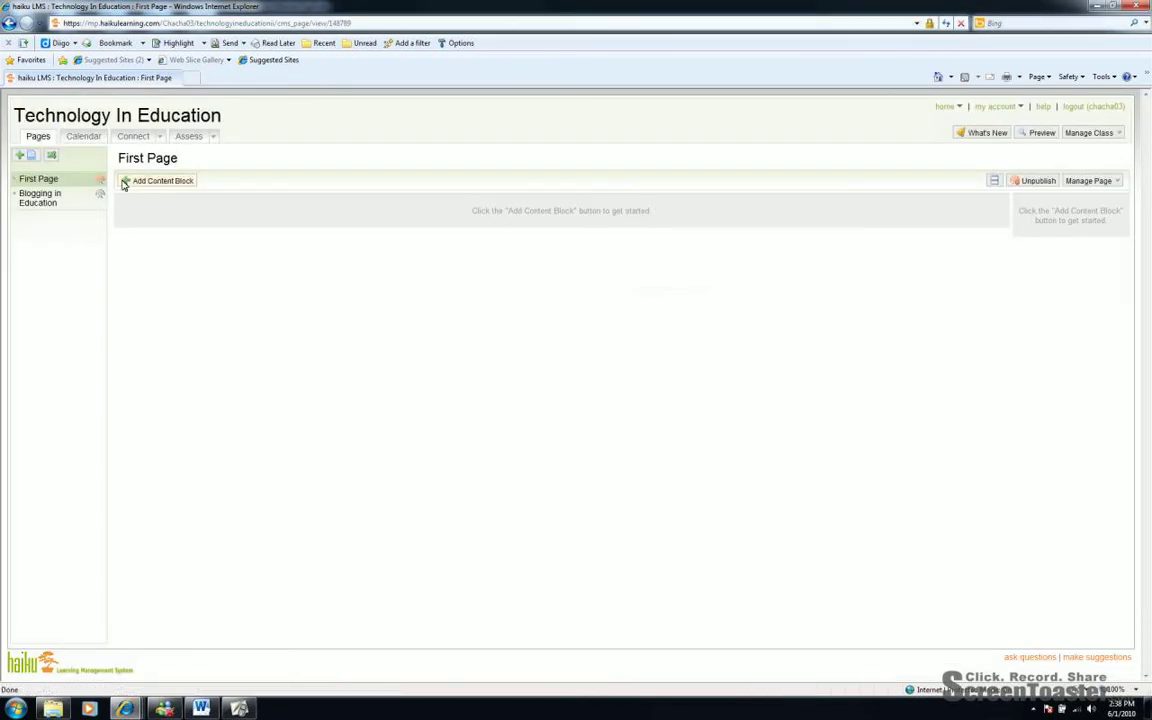
# Rename First Page to the trainer's surname in possessive form followed by "Training Site" and save the title
pyautogui.click(185, 161)
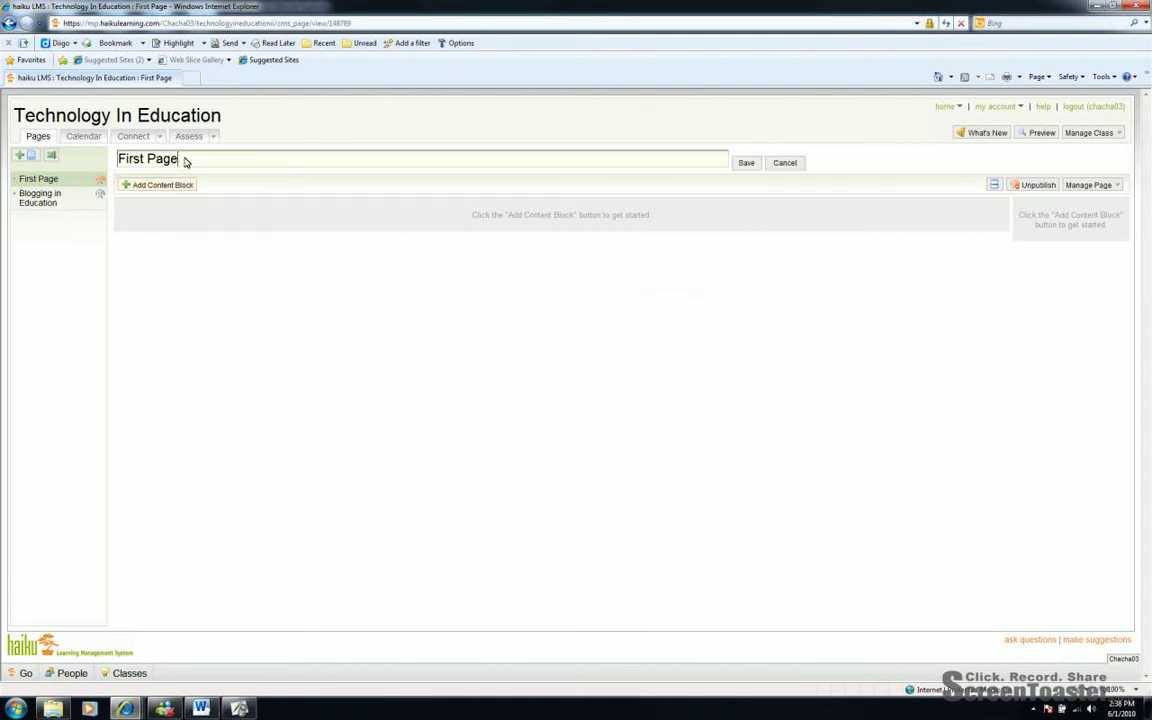
pyautogui.press('BackSpace')
pyautogui.press('BackSpace')
pyautogui.press('BackSpace')
pyautogui.press('BackSpace')
pyautogui.press('BackSpace')
pyautogui.press('BackSpace')
pyautogui.press('BackSpace')
pyautogui.press('BackSpace')
pyautogui.press('BackSpace')
pyautogui.press('BackSpace')
pyautogui.write("Mercer's Training ")
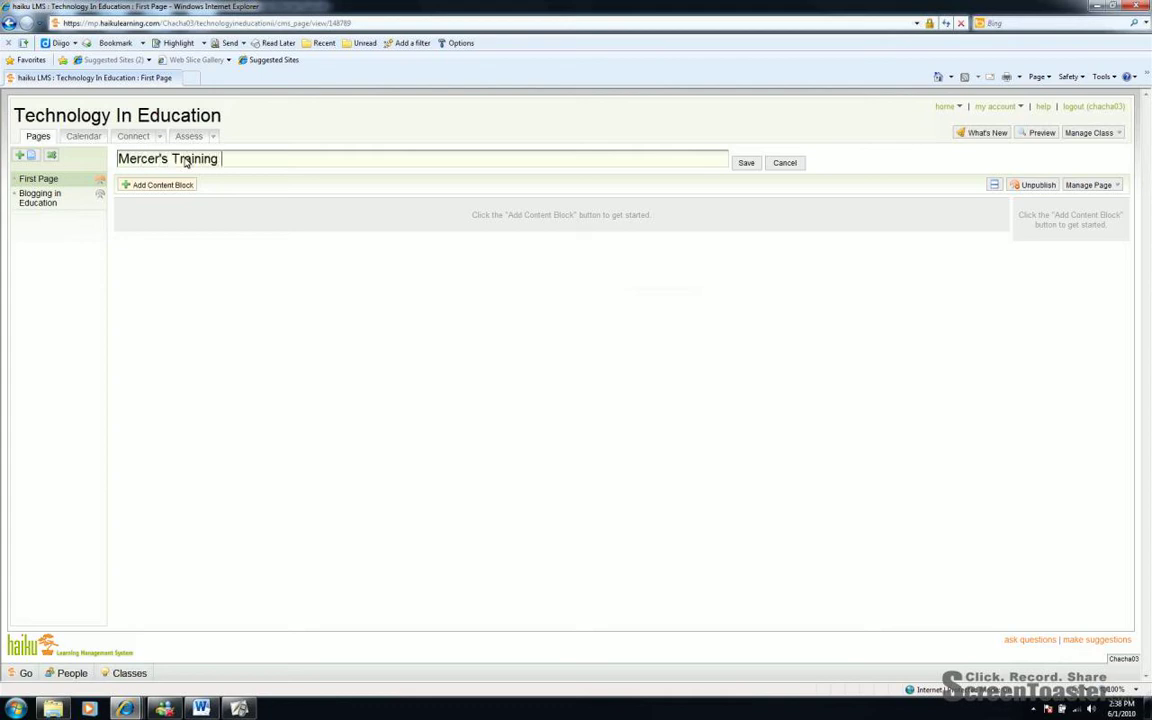
pyautogui.write('Site')
pyautogui.click(746, 163)
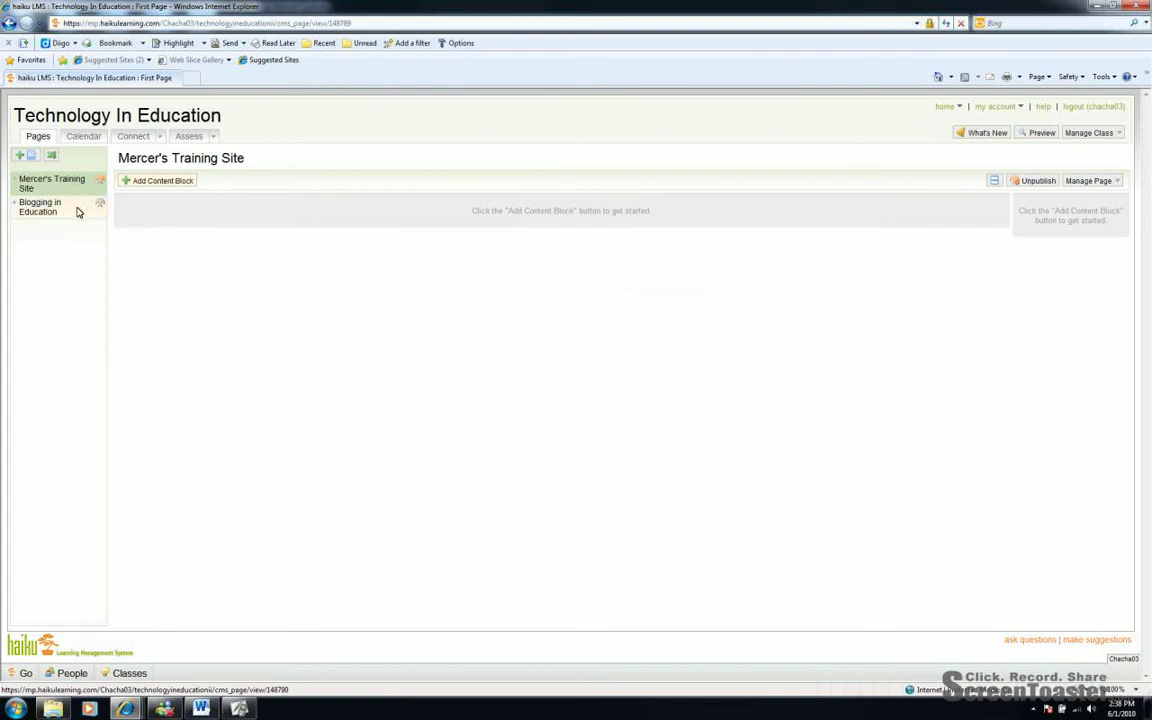
# Create a page titled "Podcasting in Education" at the bottom of the list of pages
pyautogui.click(17, 157)
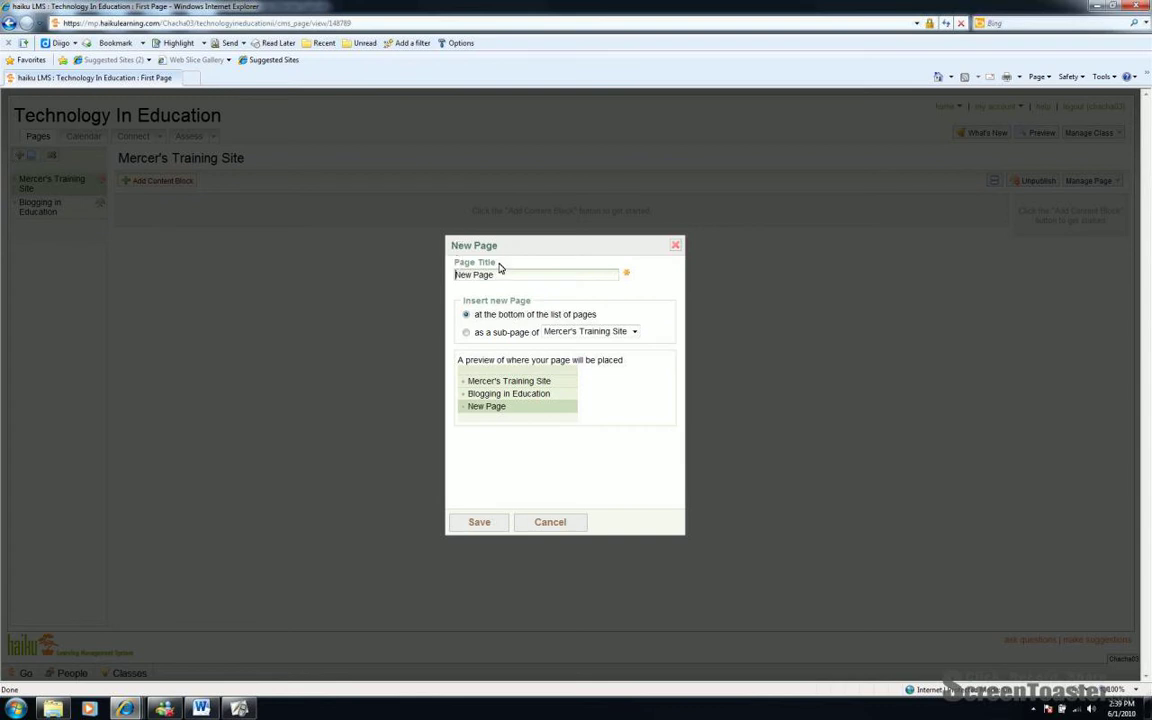
pyautogui.moveTo(500, 278); pyautogui.dragTo(437, 275)
pyautogui.write('Podcasting in Educa')
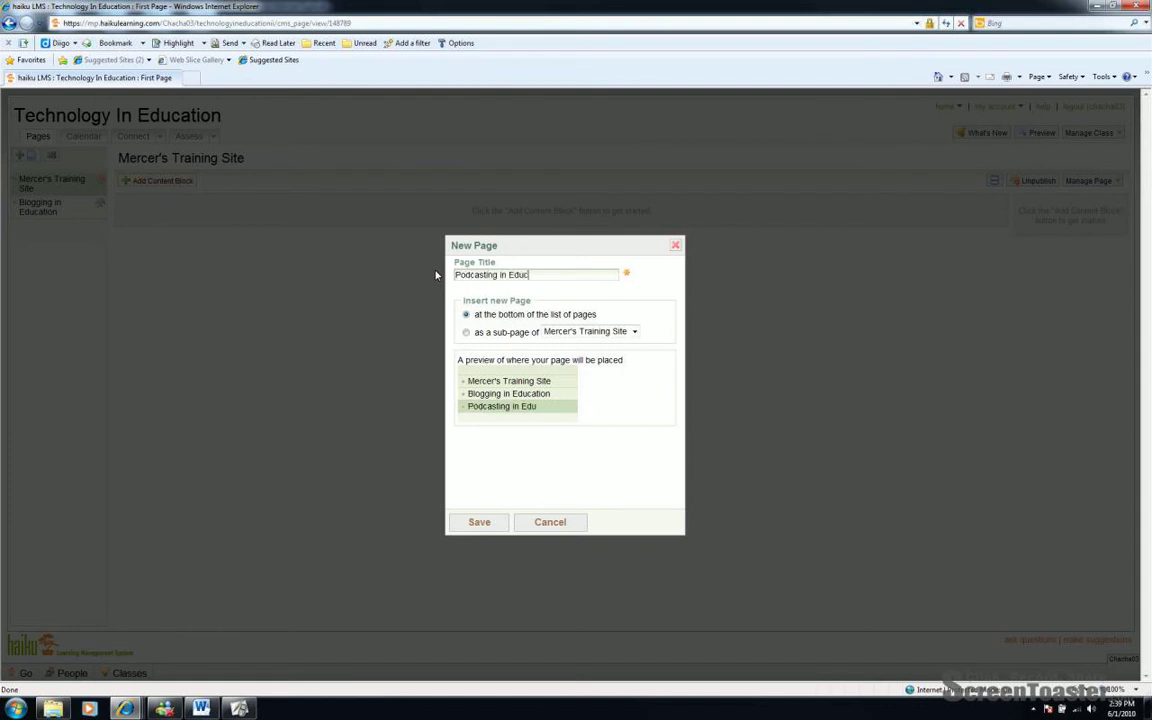
pyautogui.write('tion')
pyautogui.click(479, 524)
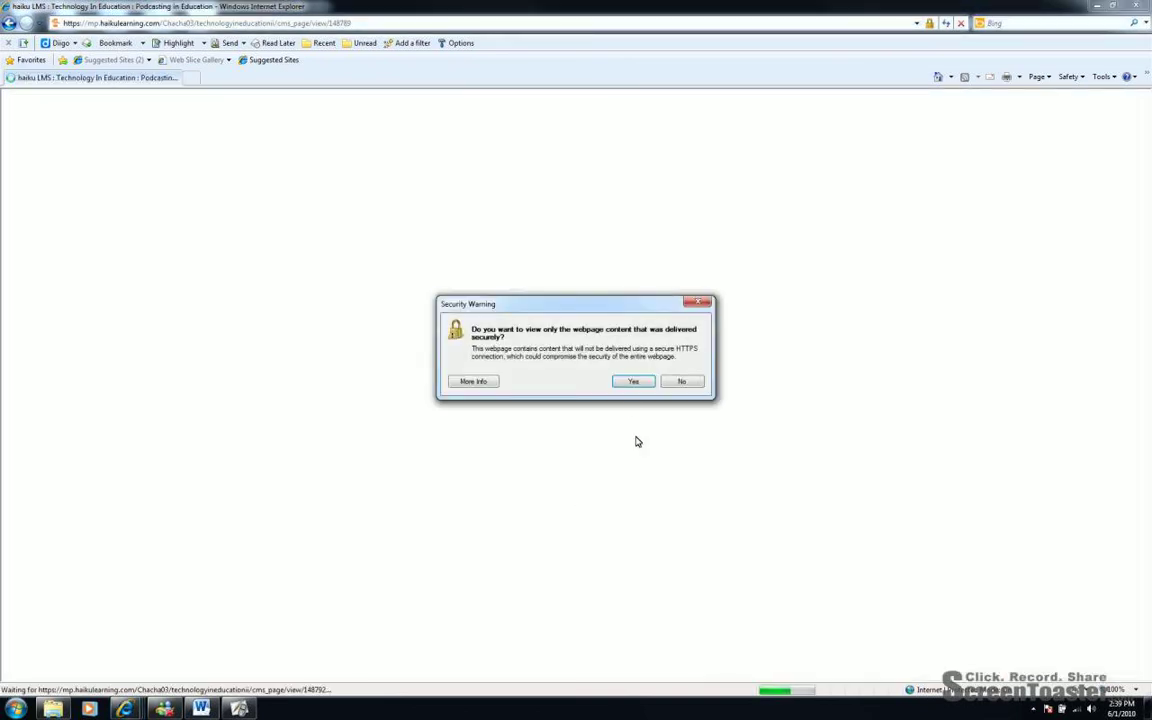
pyautogui.click(633, 381)
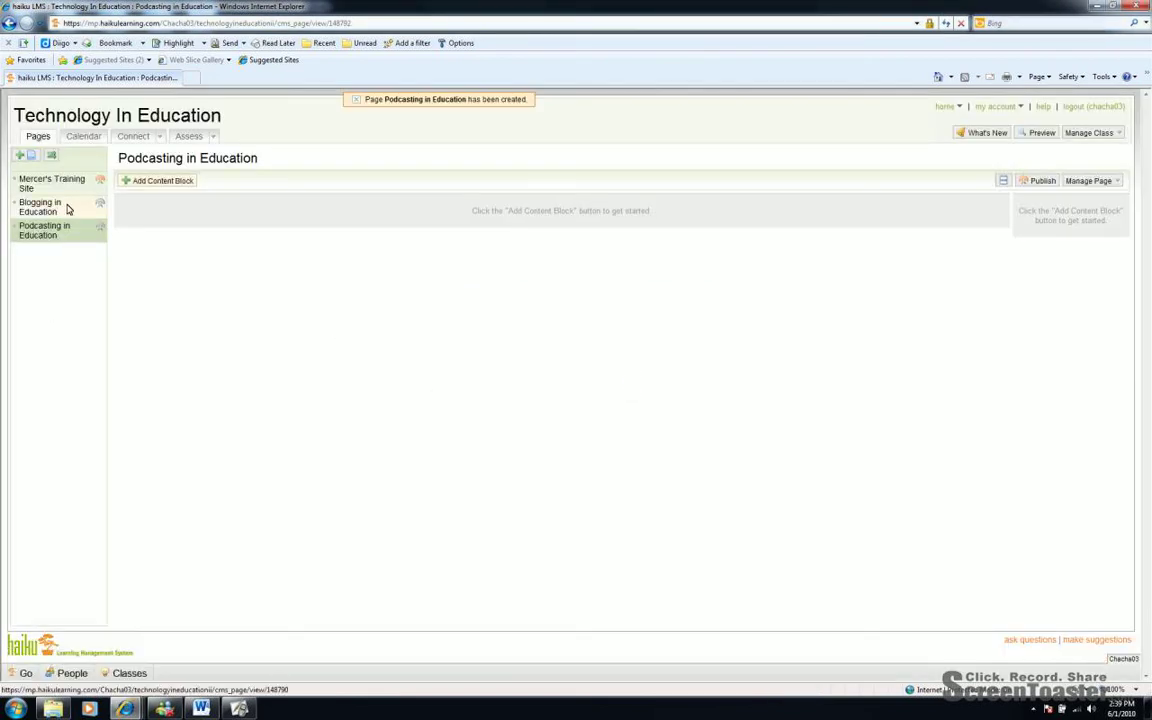
# Create an On Page Text block titled "Technology and Academics" on the training site page
pyautogui.click(70, 179)
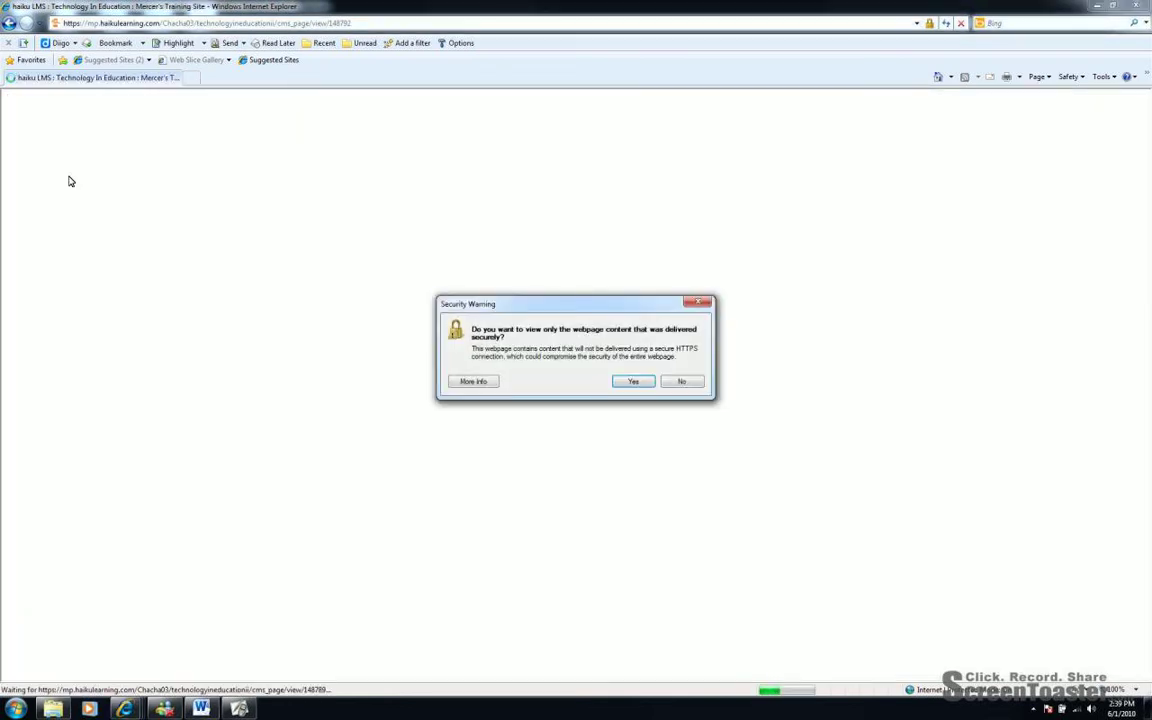
pyautogui.click(634, 385)
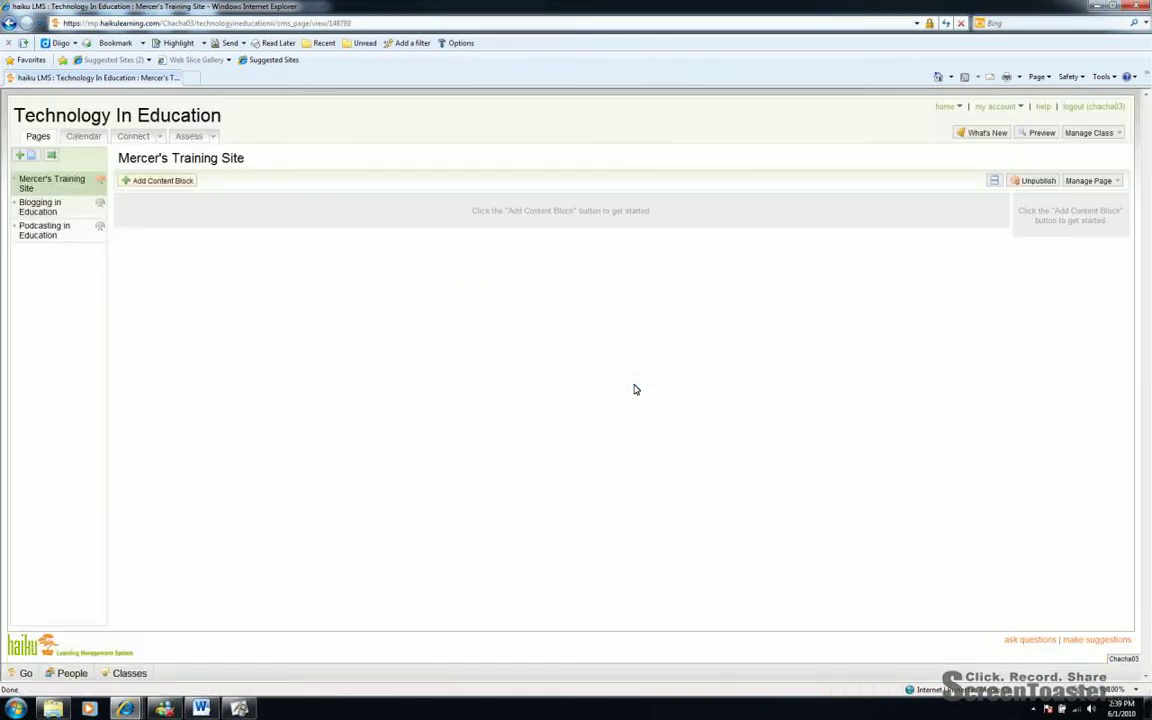
pyautogui.click(181, 183)
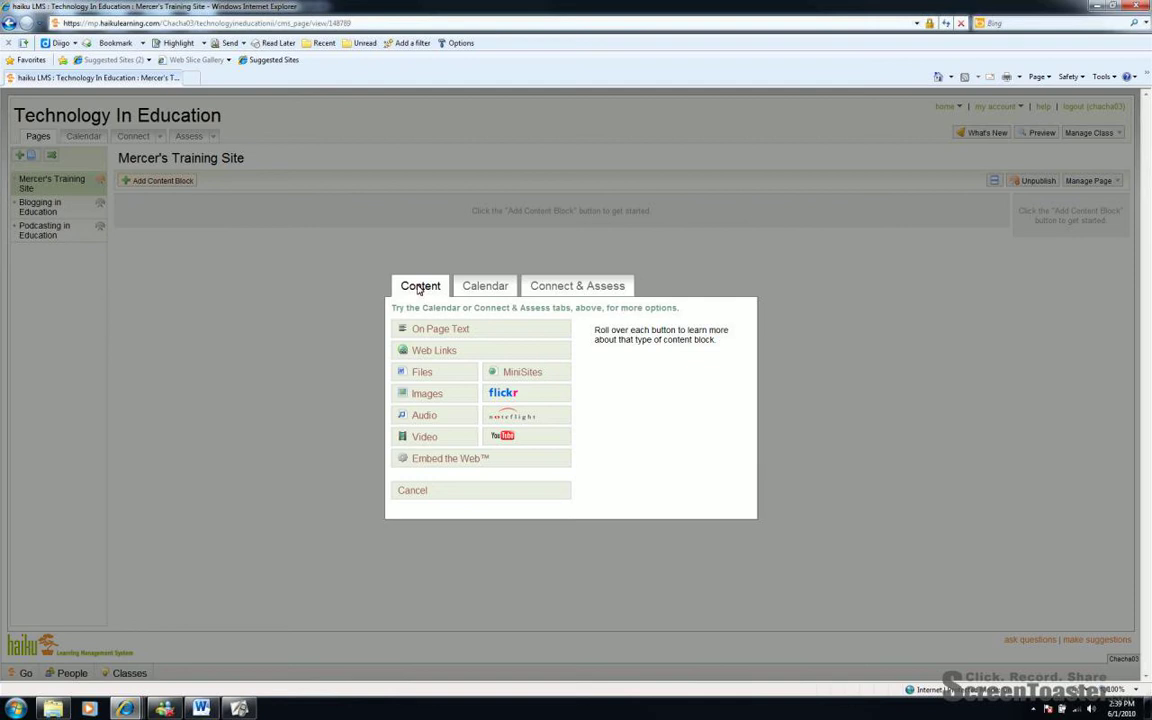
pyautogui.moveTo(459, 330)
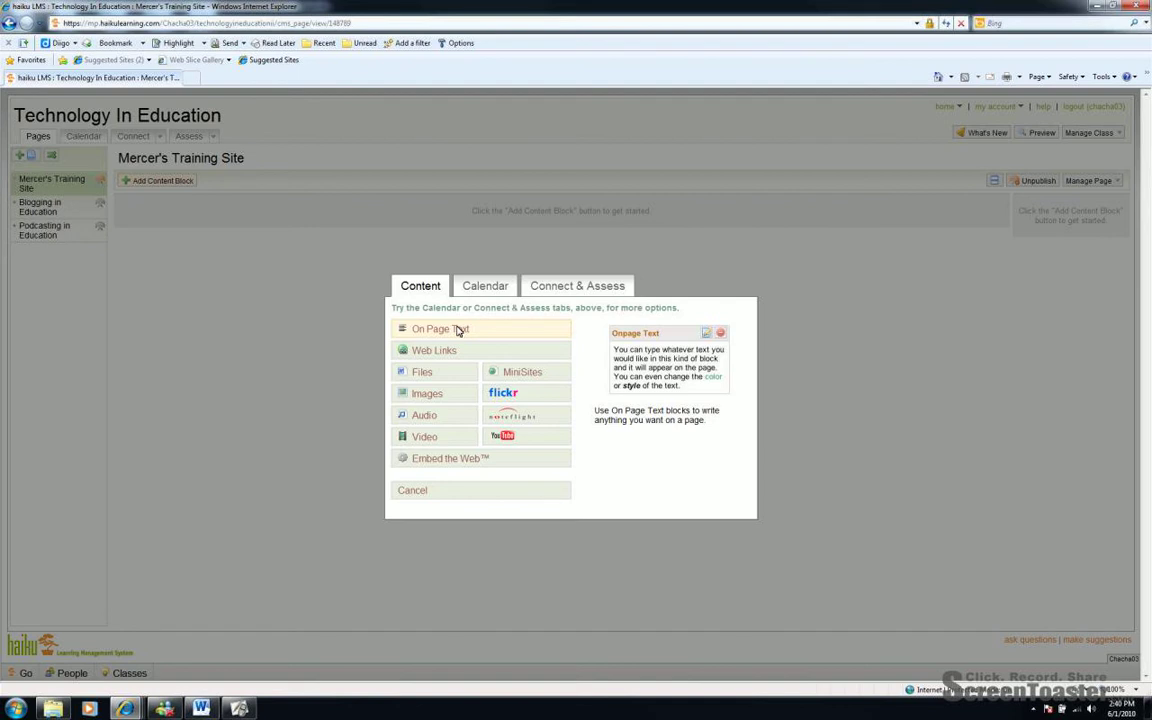
pyautogui.click(458, 330)
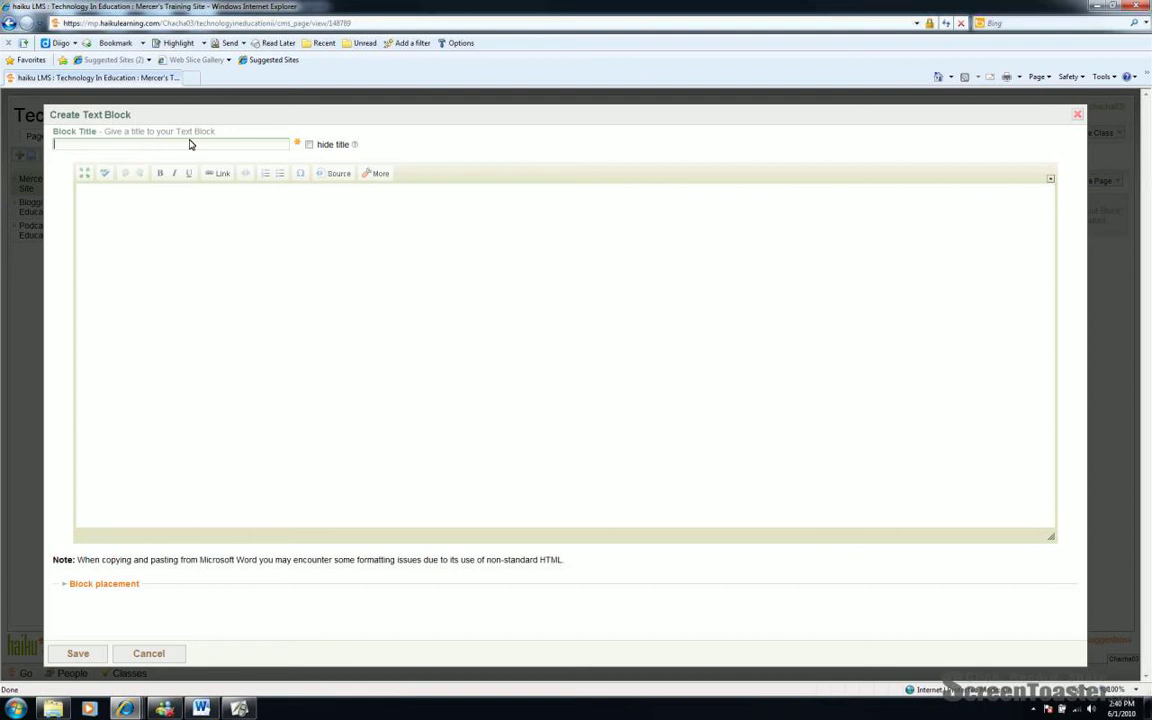
pyautogui.write('Technology and Aceademics')
# Paste the copied technology article into the text block's body, allowing clipboard access, and save the block
pyautogui.rightClick(157, 223)
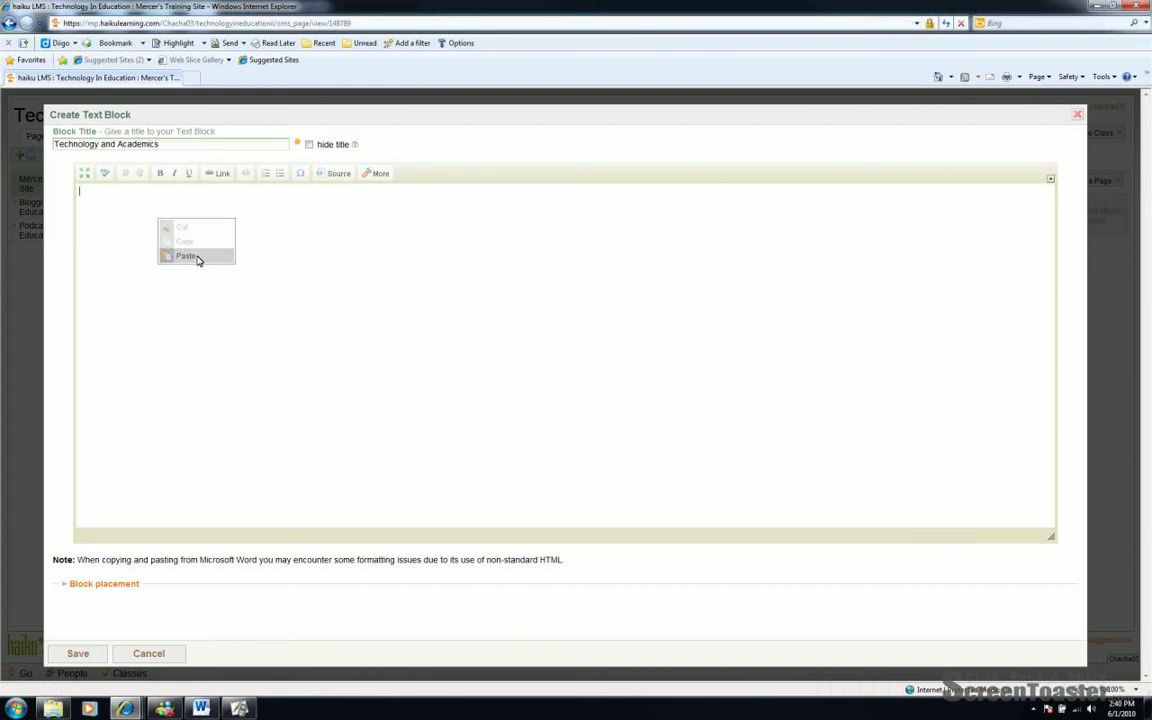
pyautogui.click(197, 259)
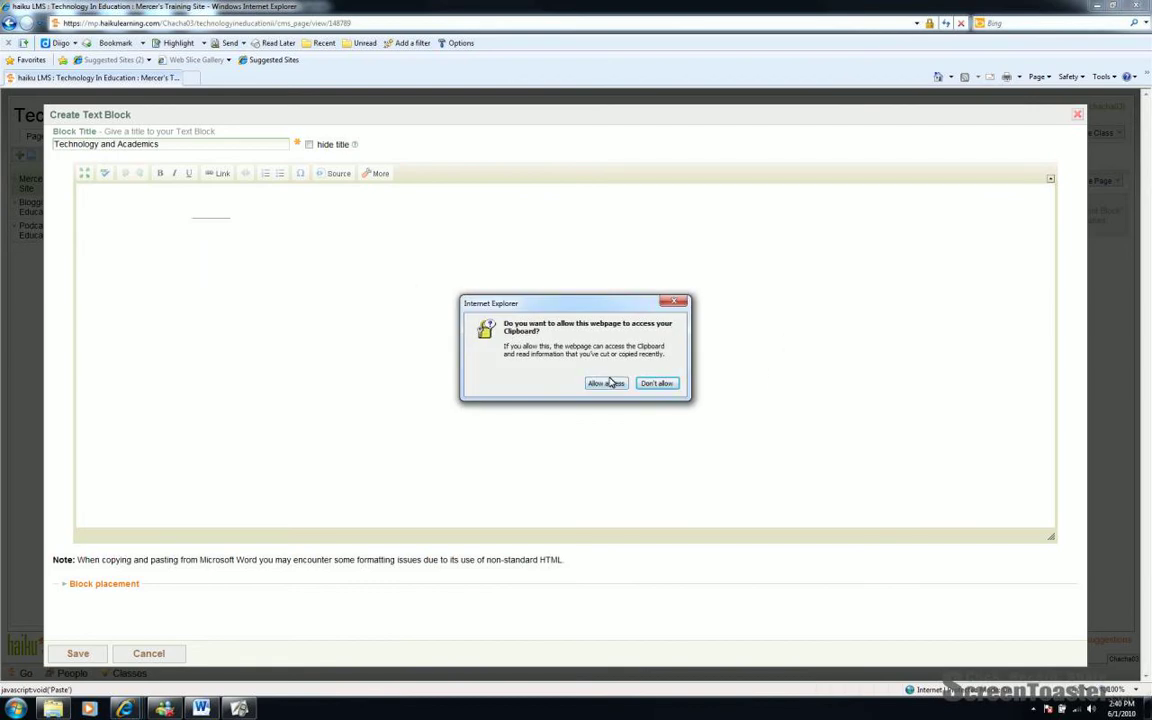
pyautogui.click(612, 387)
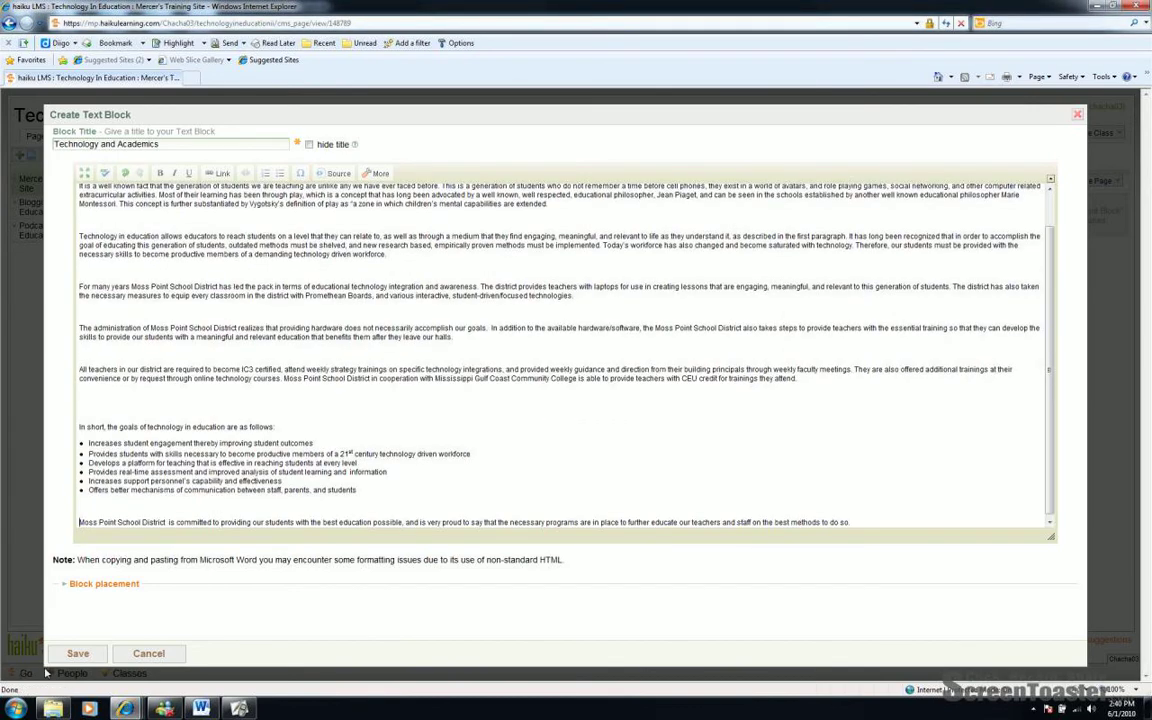
pyautogui.click(77, 654)
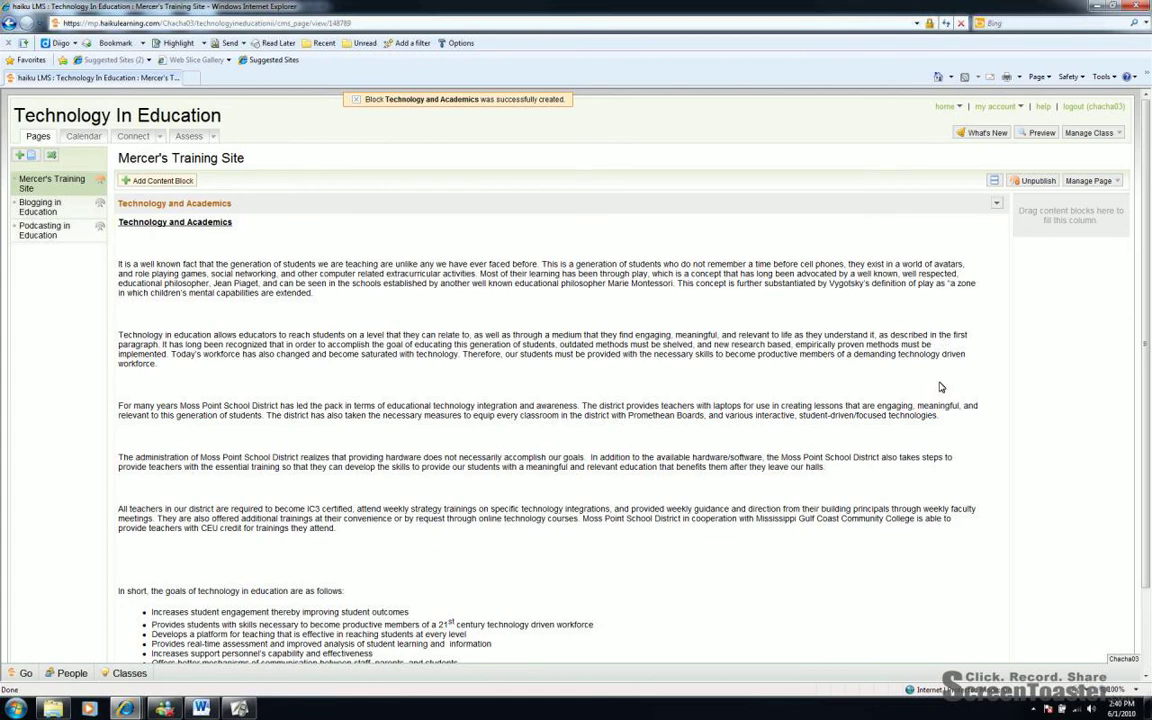
pyautogui.scroll(-1, 865, 415)
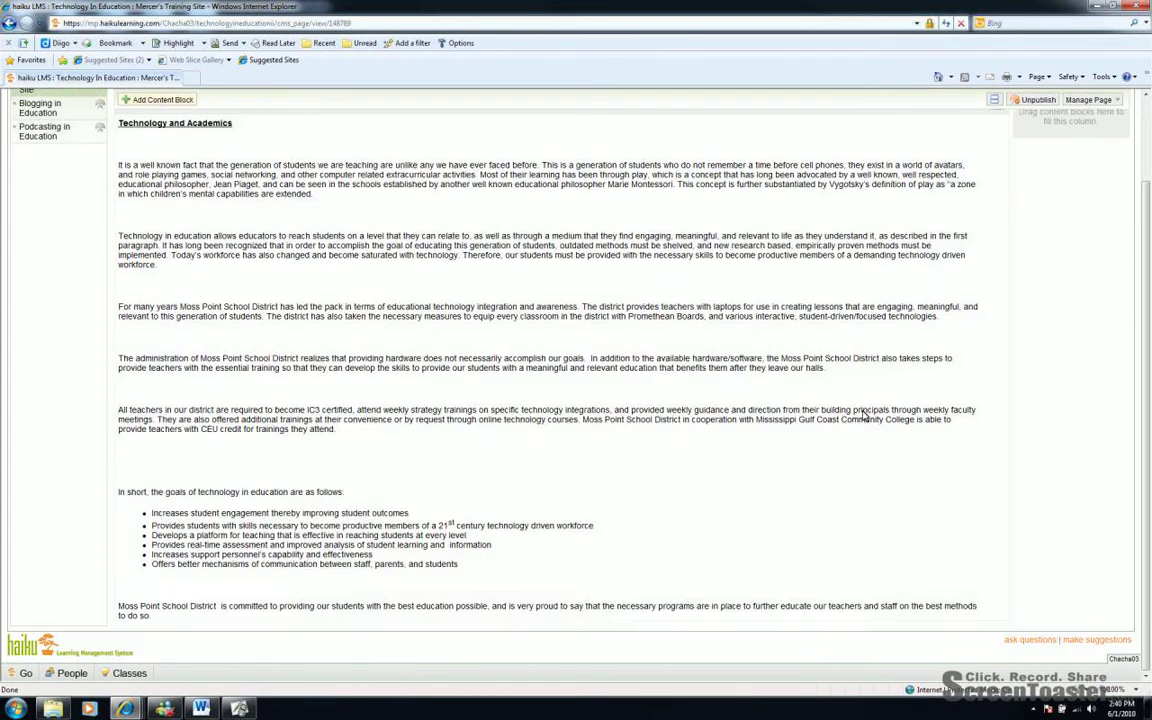
pyautogui.scroll(1, 853, 482)
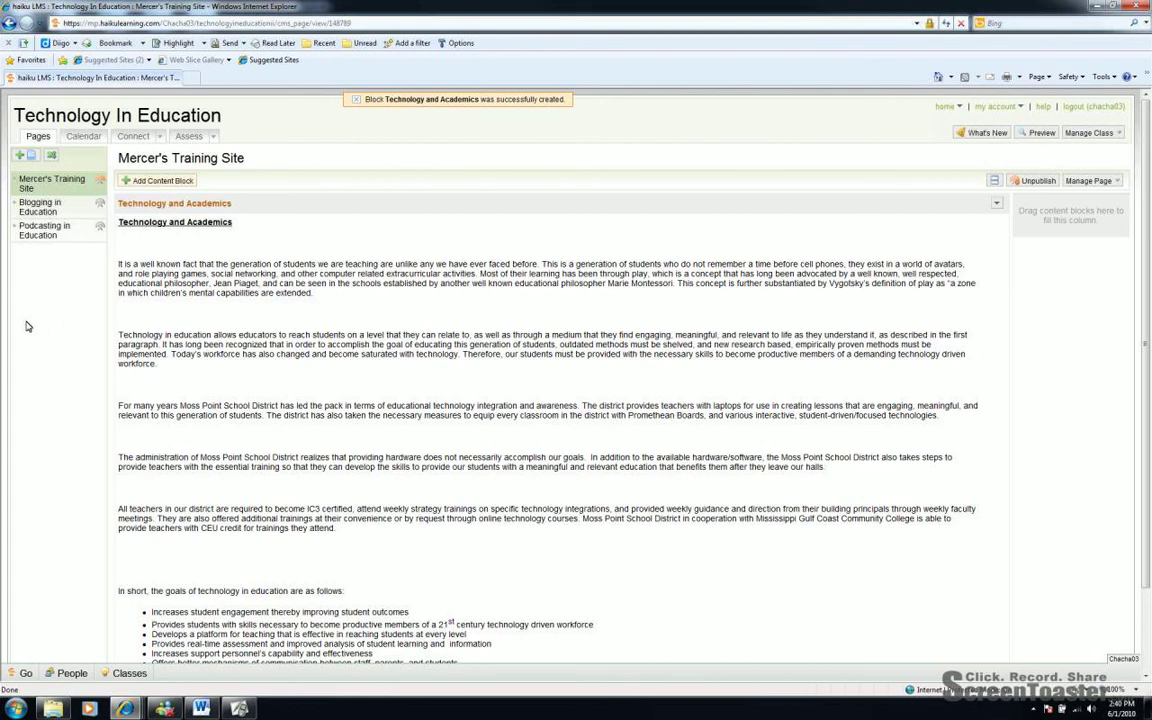
pyautogui.scroll(-3, 601, 399)
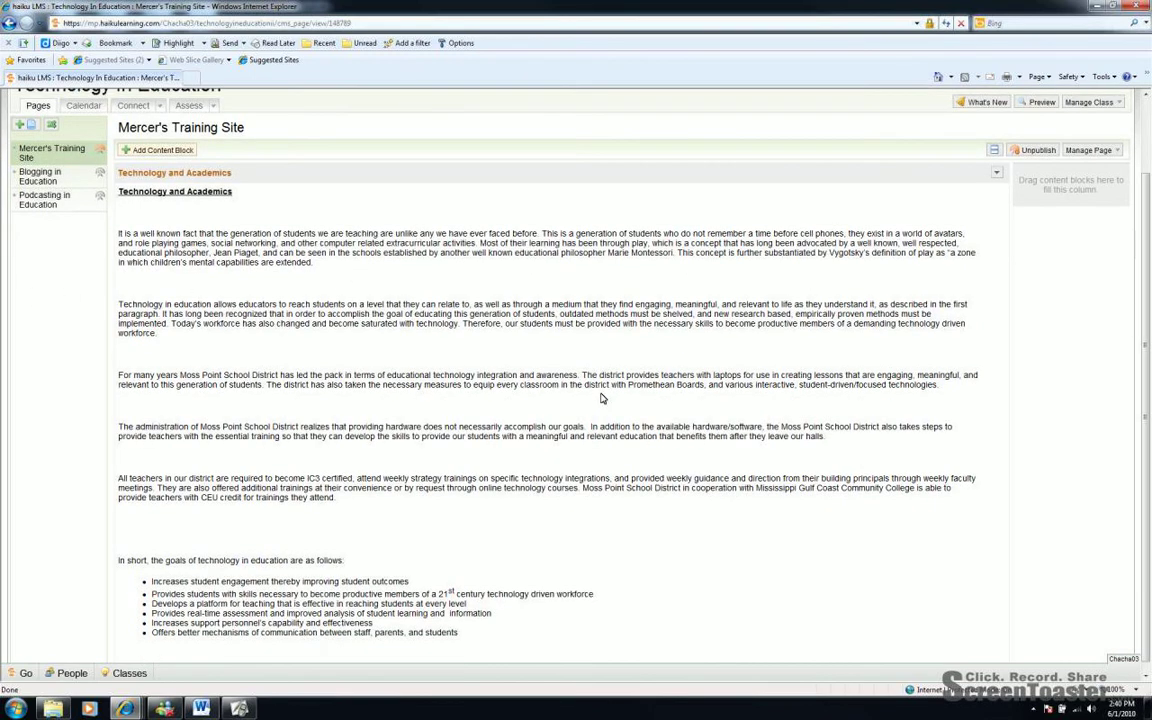
pyautogui.scroll(3, 601, 399)
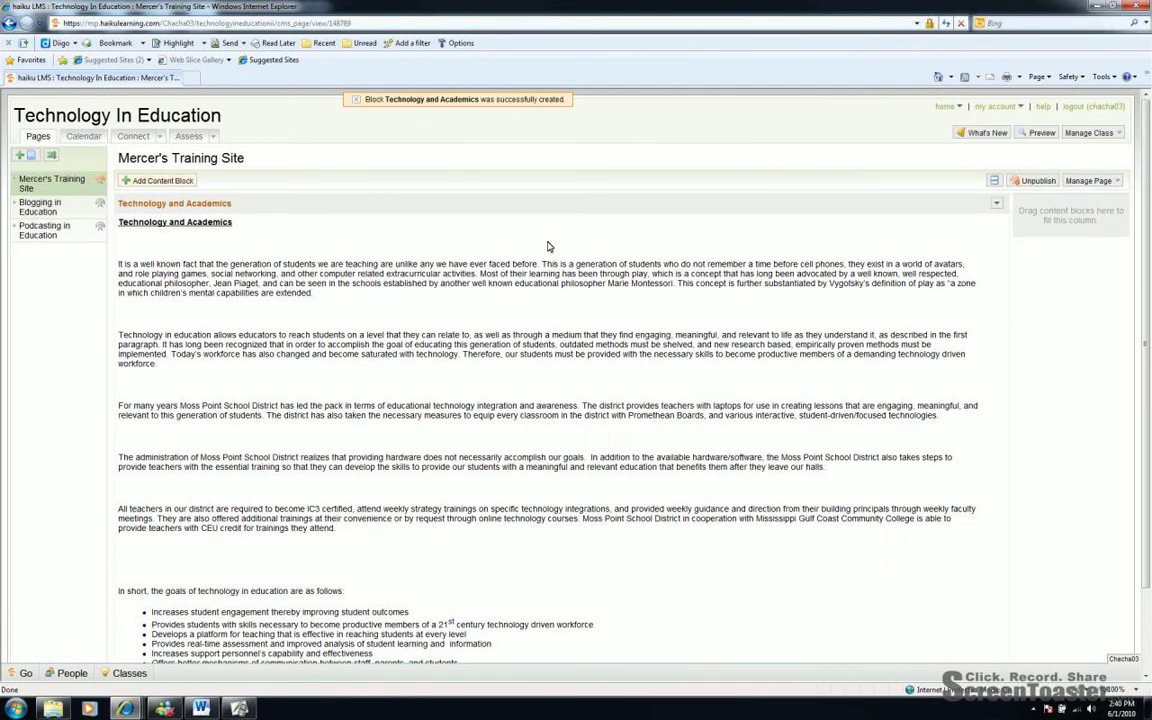
# Create a Web Links block titled "Training Sites" with the description "Places to receive training"
pyautogui.click(160, 181)
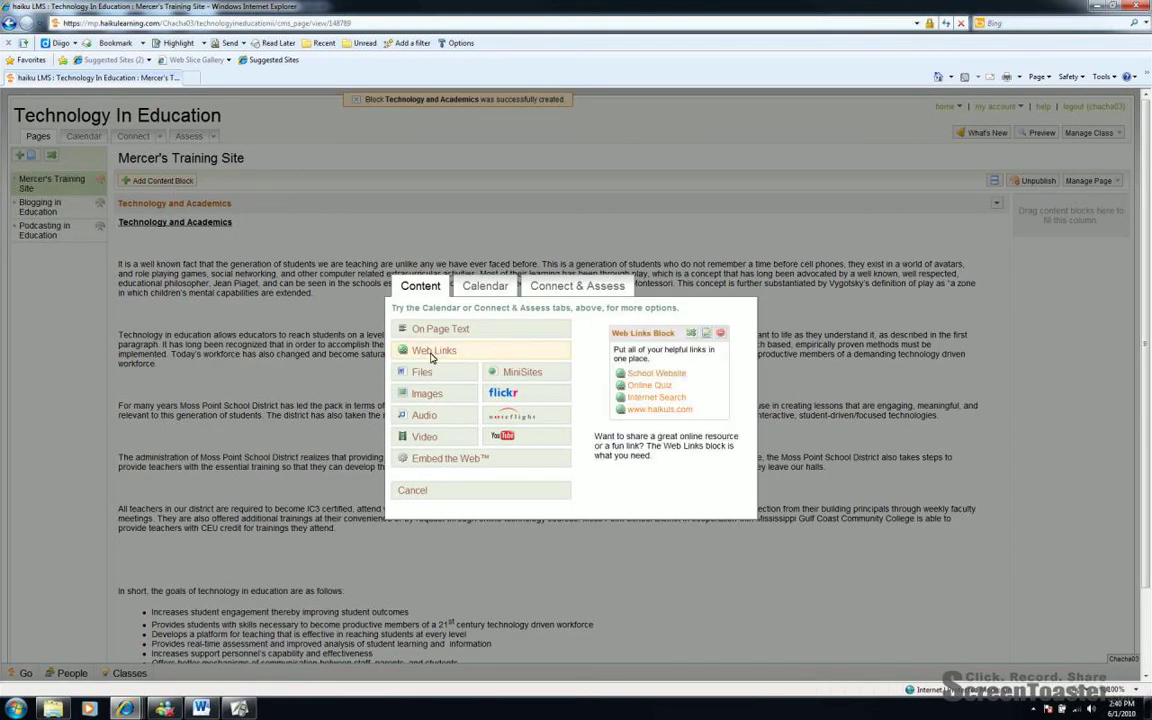
pyautogui.click(432, 352)
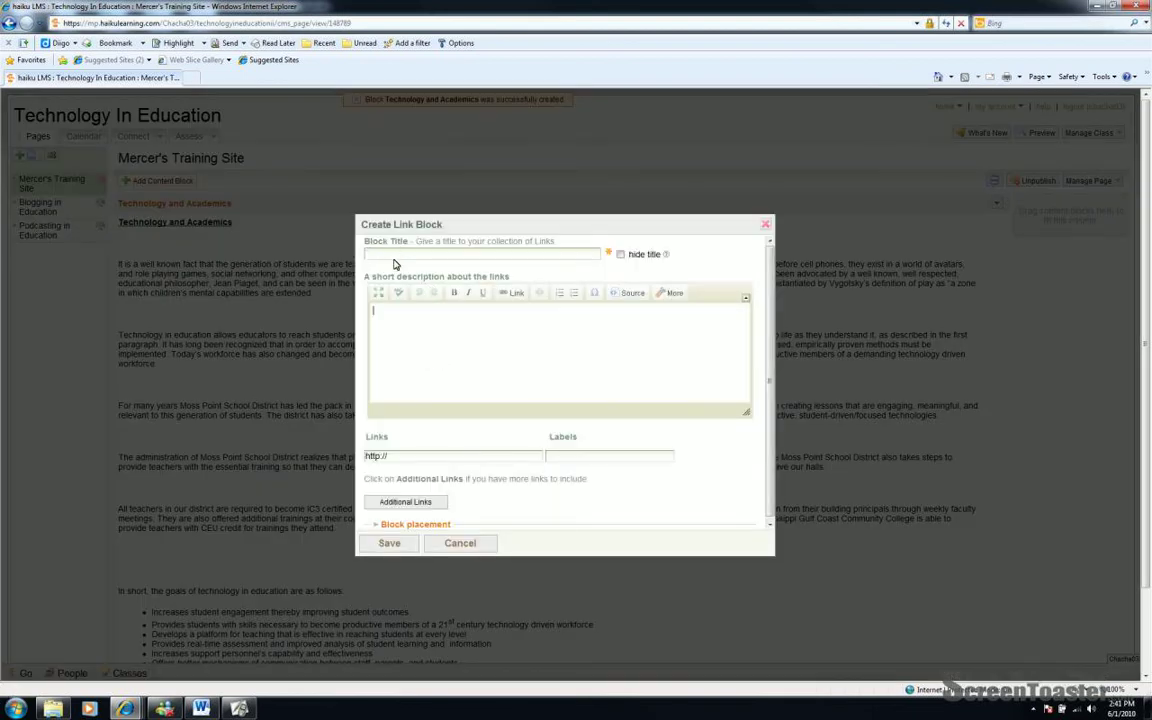
pyautogui.click(396, 258)
pyautogui.write('Training Sites')
pyautogui.click(399, 320)
pyautogui.write('Places to recieve')
pyautogui.press('BackSpace')
pyautogui.press('BackSpace')
pyautogui.press('BackSpace')
pyautogui.press('BackSpace')
pyautogui.press('BackSpace')
pyautogui.write('eive training')
# Enter the trainer's pbwiki.com training site address as the block's link and save the block
pyautogui.click(413, 460)
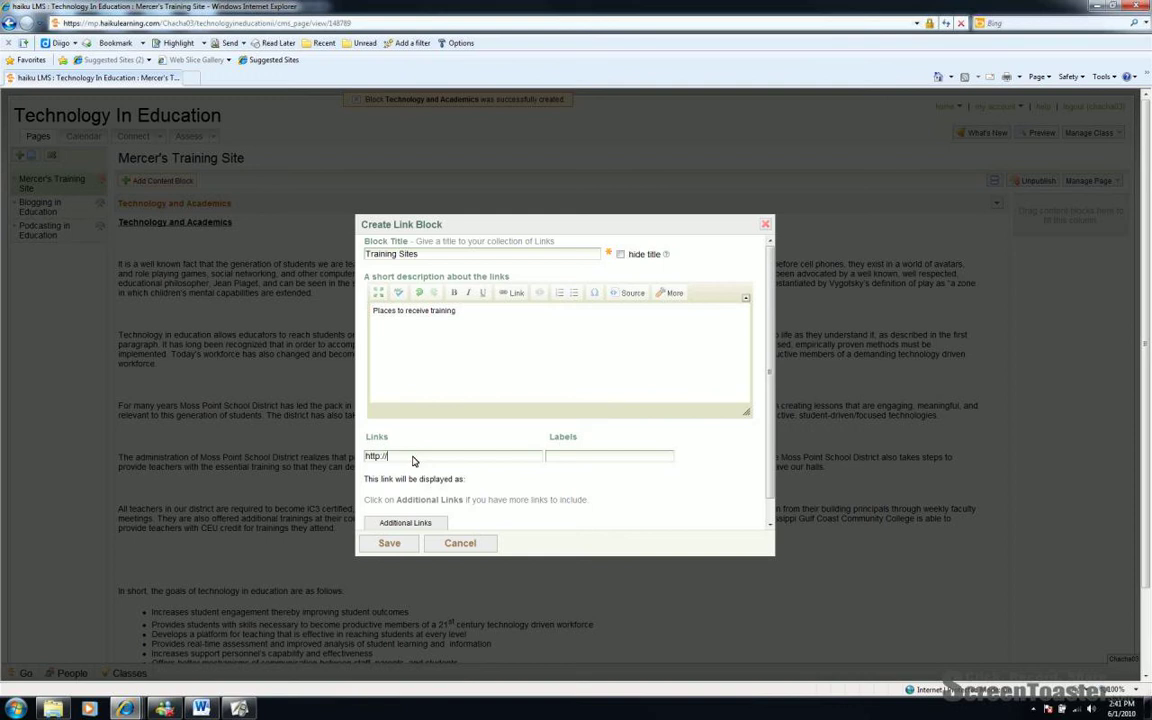
pyautogui.write('mercerstraining.pbwiki.com')
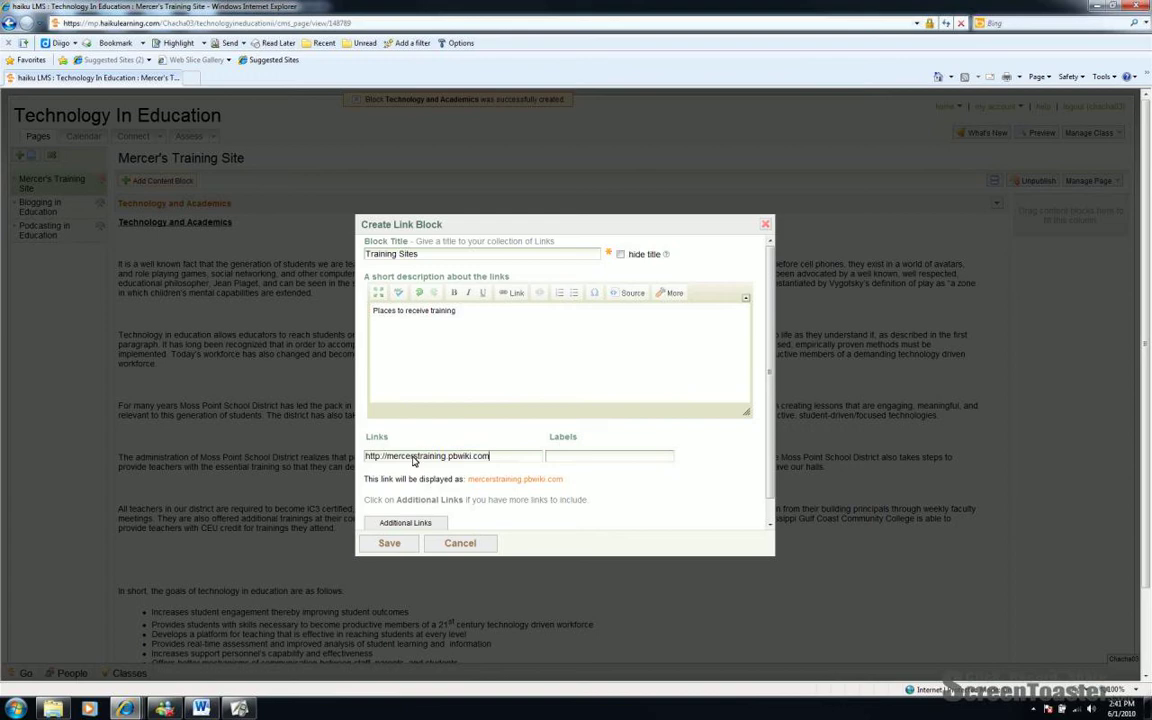
pyautogui.click(391, 543)
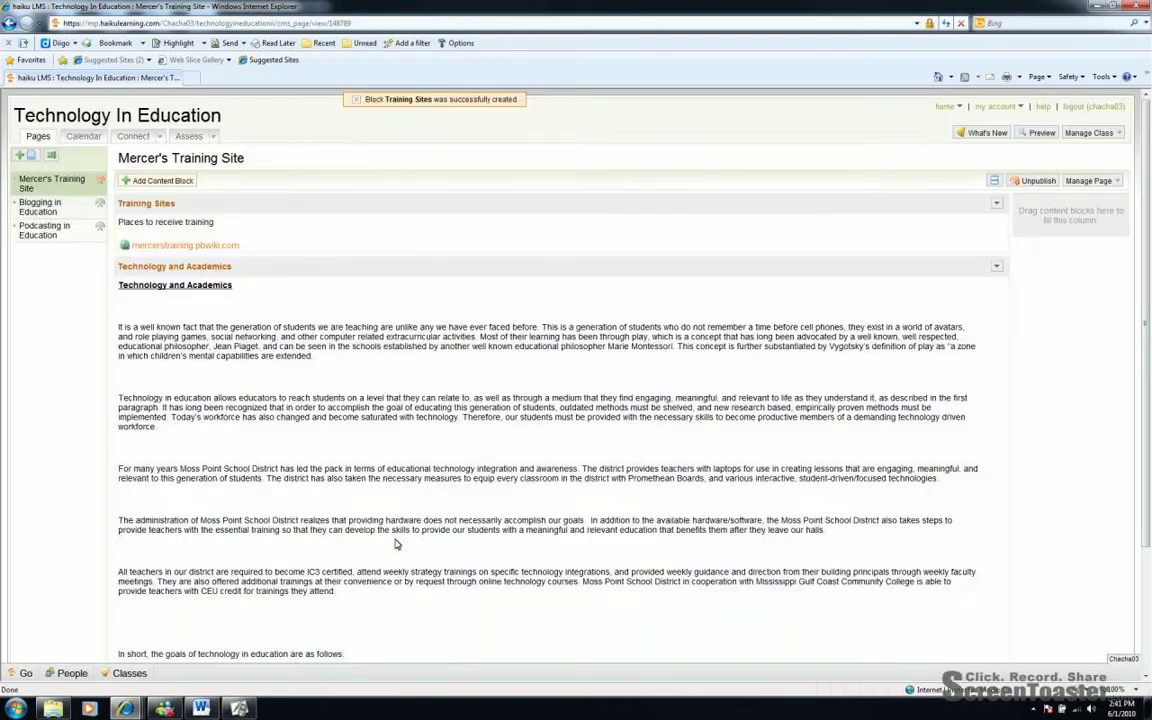
# Move the Technology and Academics block above the Training Sites block and check the page's new order
pyautogui.scroll(-2, 398, 545)
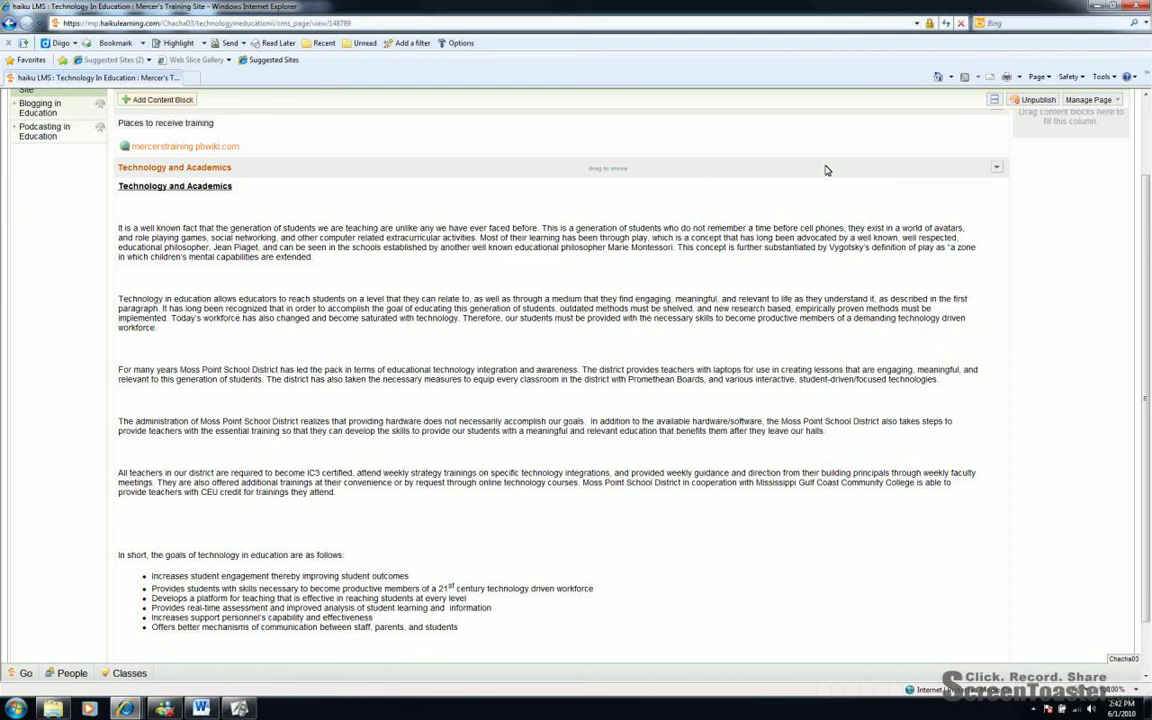
pyautogui.moveTo(826, 170); pyautogui.dragTo(828, 100)
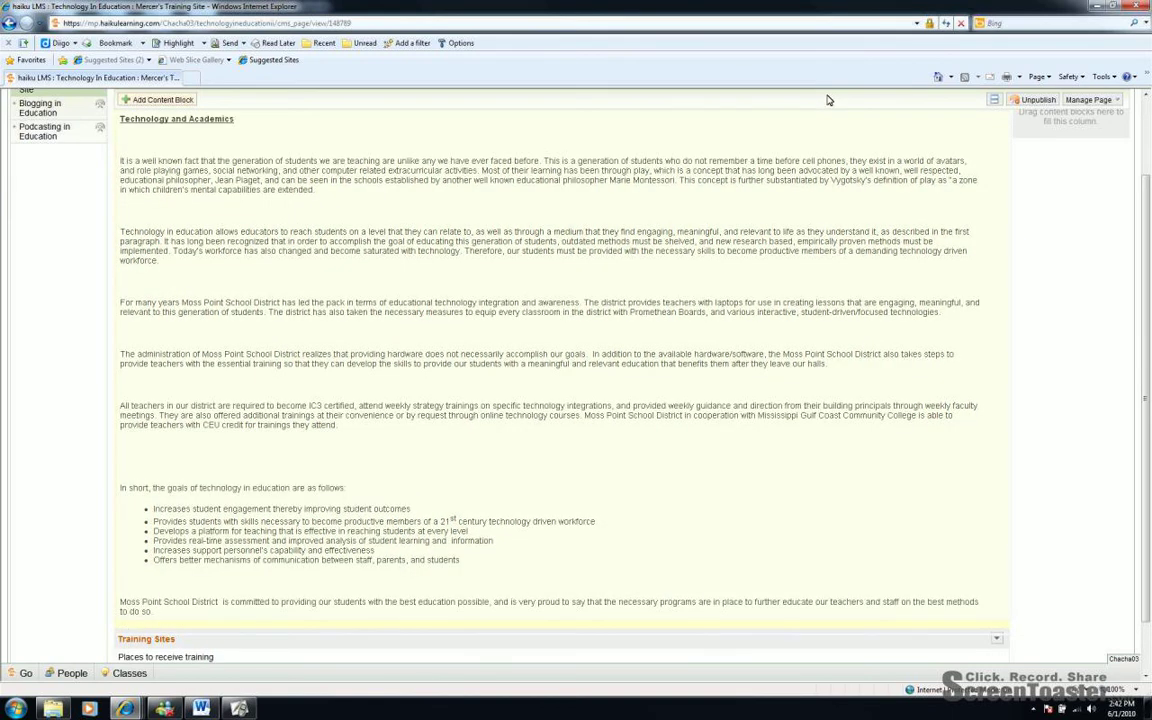
pyautogui.scroll(1, 828, 100)
pyautogui.scroll(-3, 555, 455)
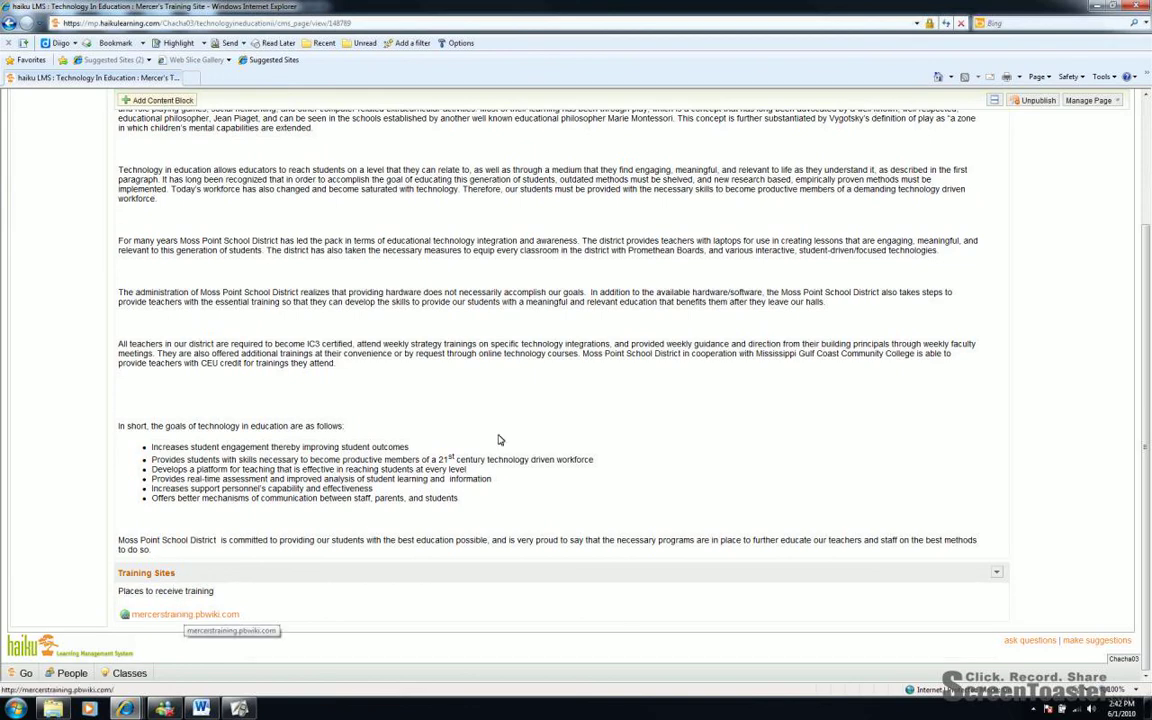
pyautogui.scroll(3, 419, 504)
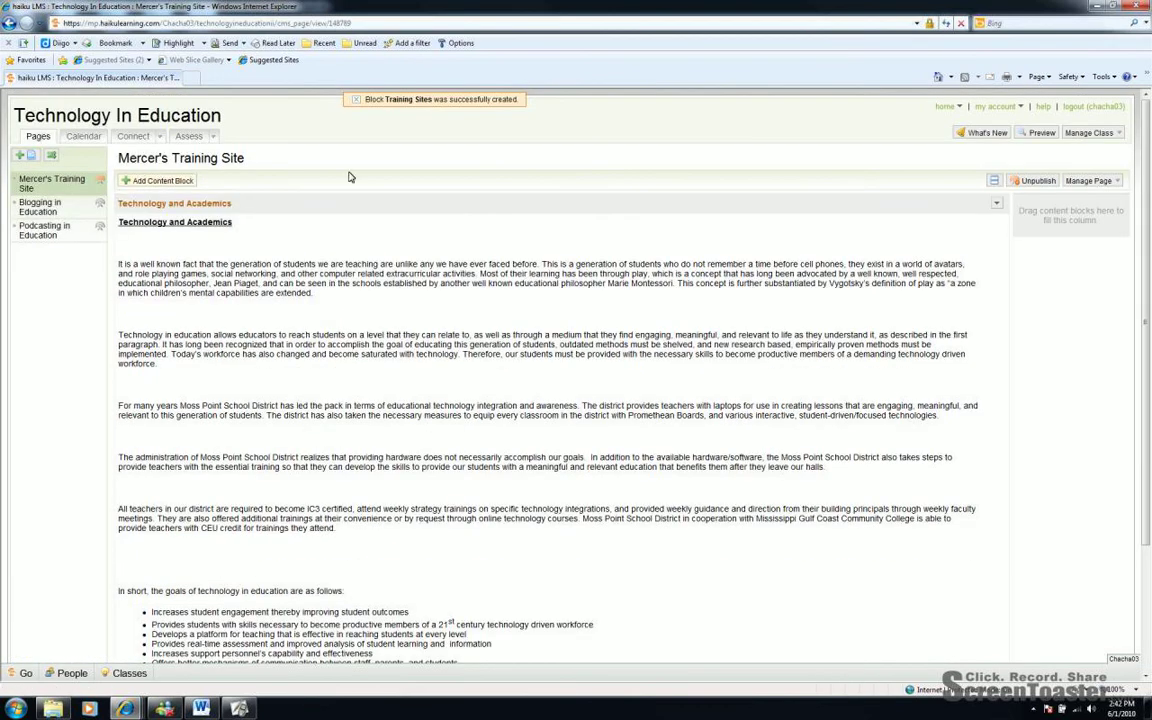
pyautogui.scroll(-3, 88, 570)
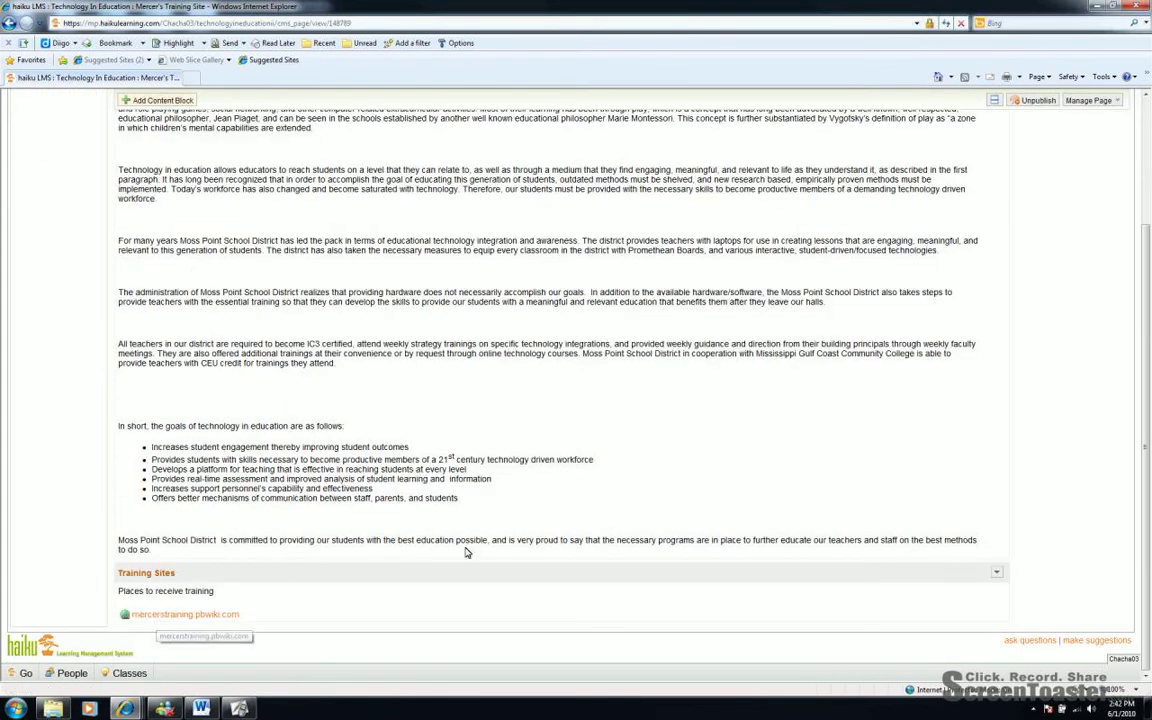
pyautogui.scroll(3, 465, 552)
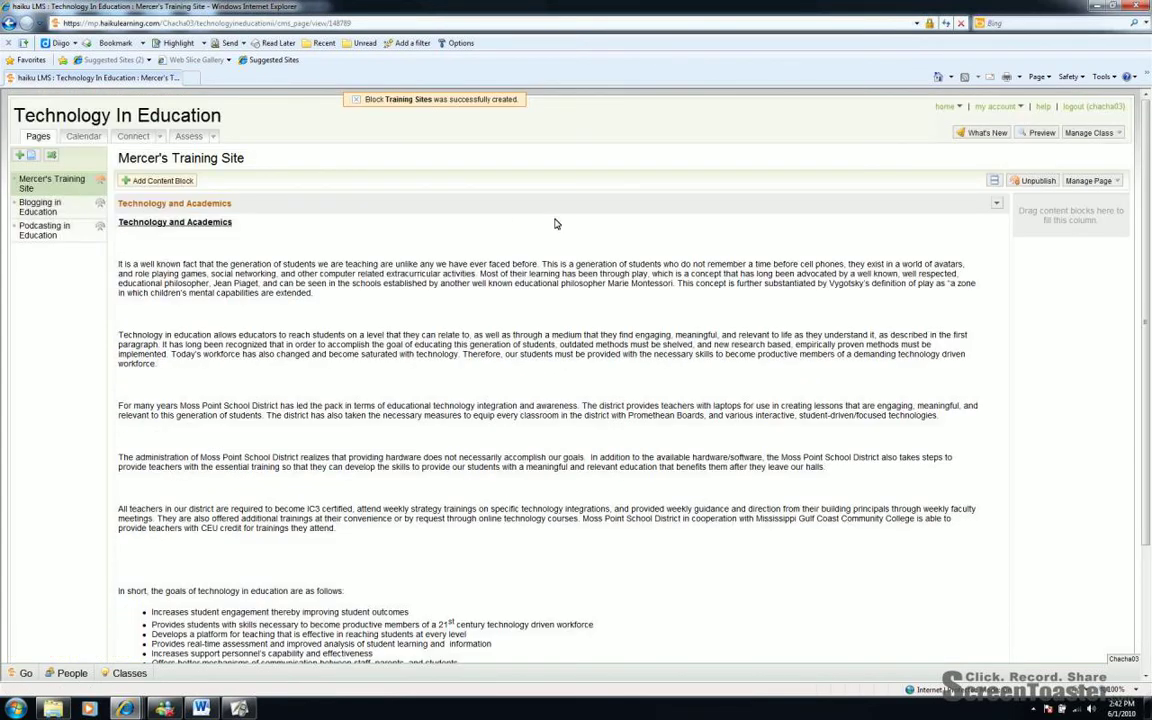
# Start a new Files content block on the home page and title it "Haiku How To"
pyautogui.click(155, 181)
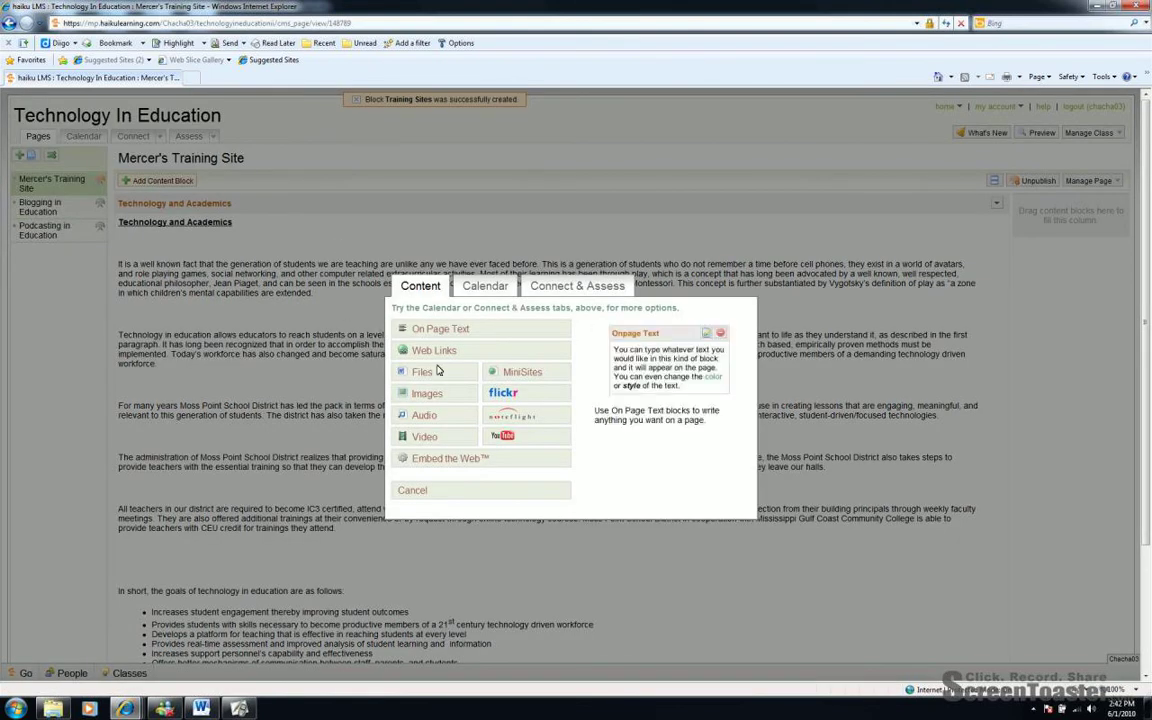
pyautogui.moveTo(420, 378)
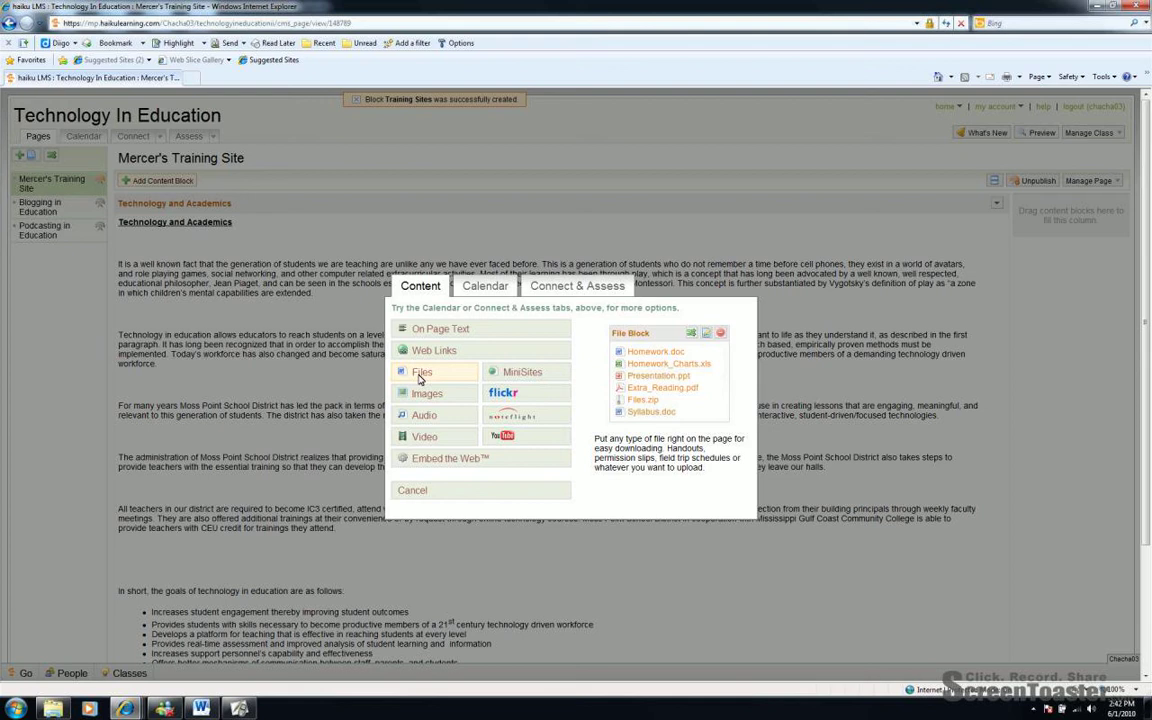
pyautogui.click(420, 376)
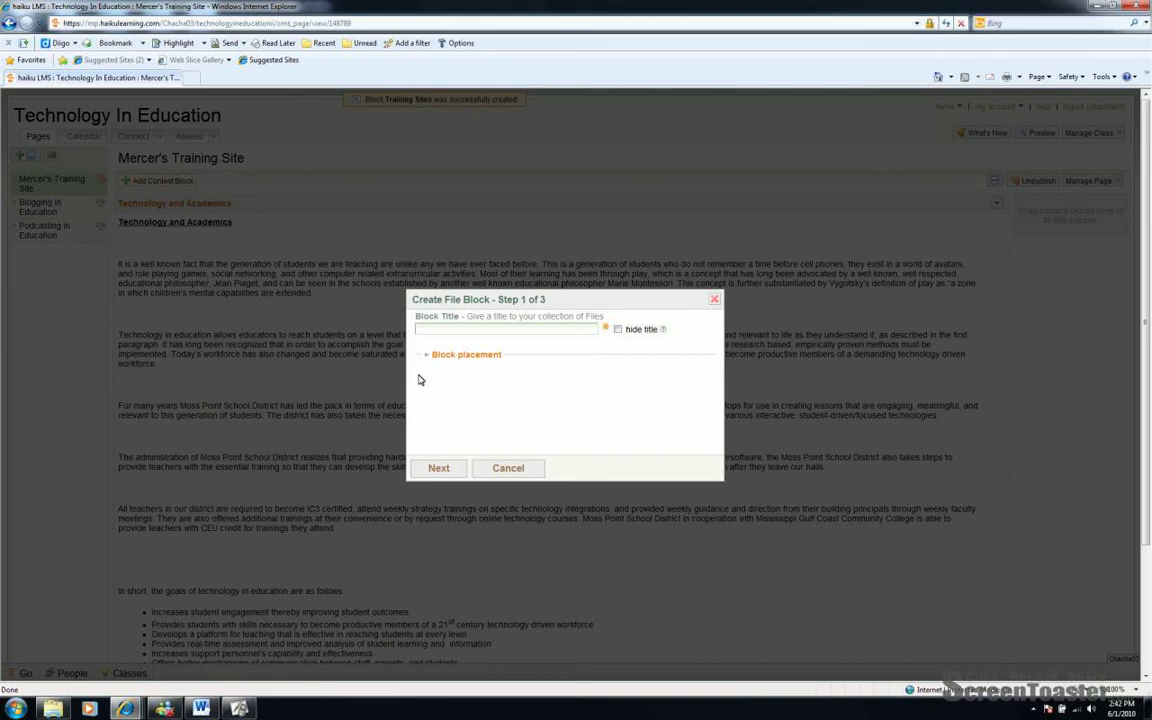
pyautogui.write('Hi')
pyautogui.press('BackSpace')
pyautogui.write('aiku How To')
pyautogui.click(440, 469)
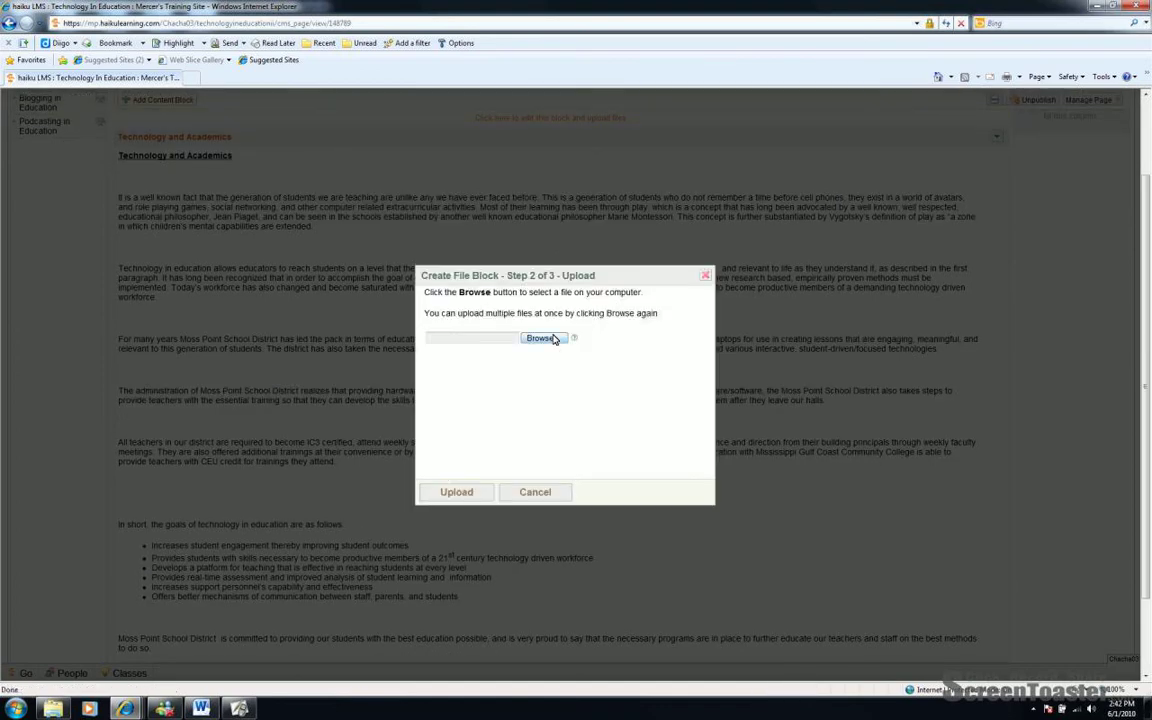
# Upload "How to begin creating you Haiku site.docx" from the Desktop to the file block and finish the block without a description
pyautogui.click(545, 338)
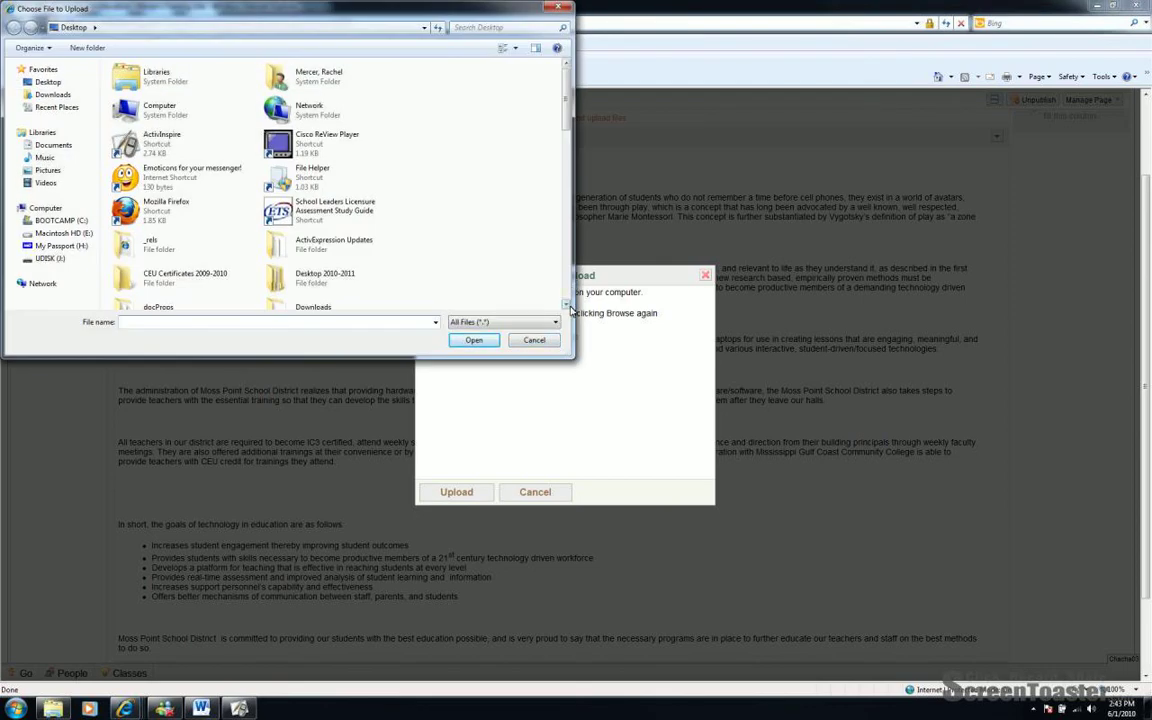
pyautogui.click(566, 306)
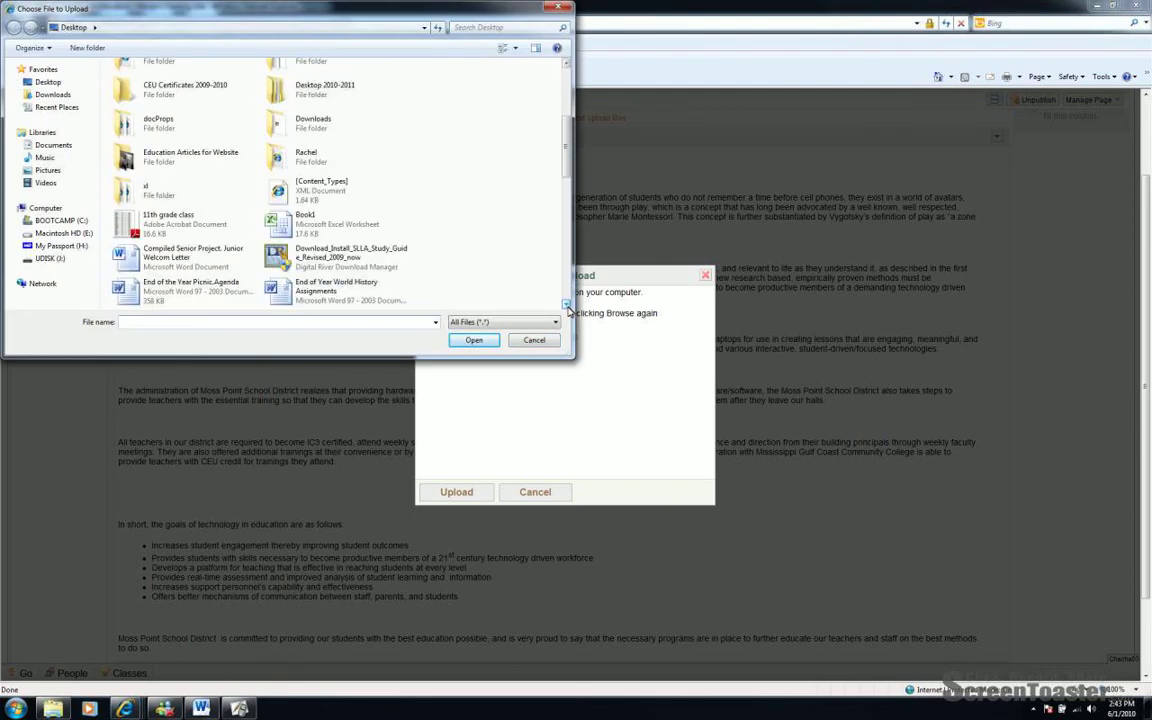
pyautogui.click(566, 306)
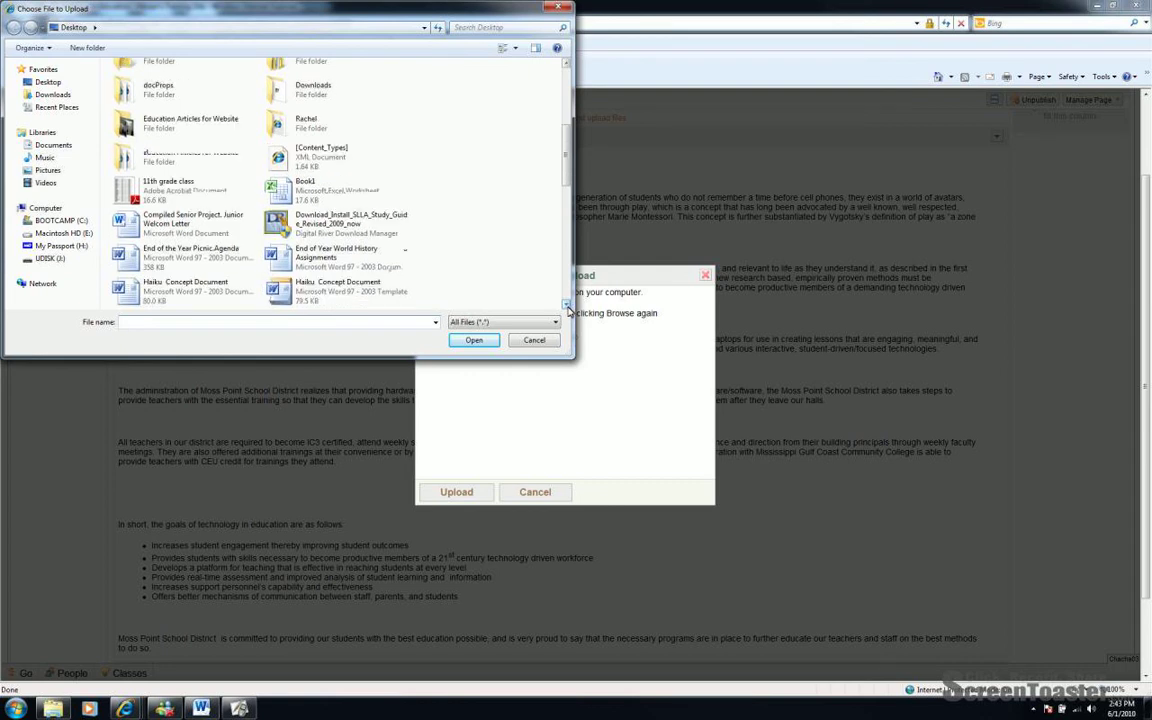
pyautogui.click(566, 306)
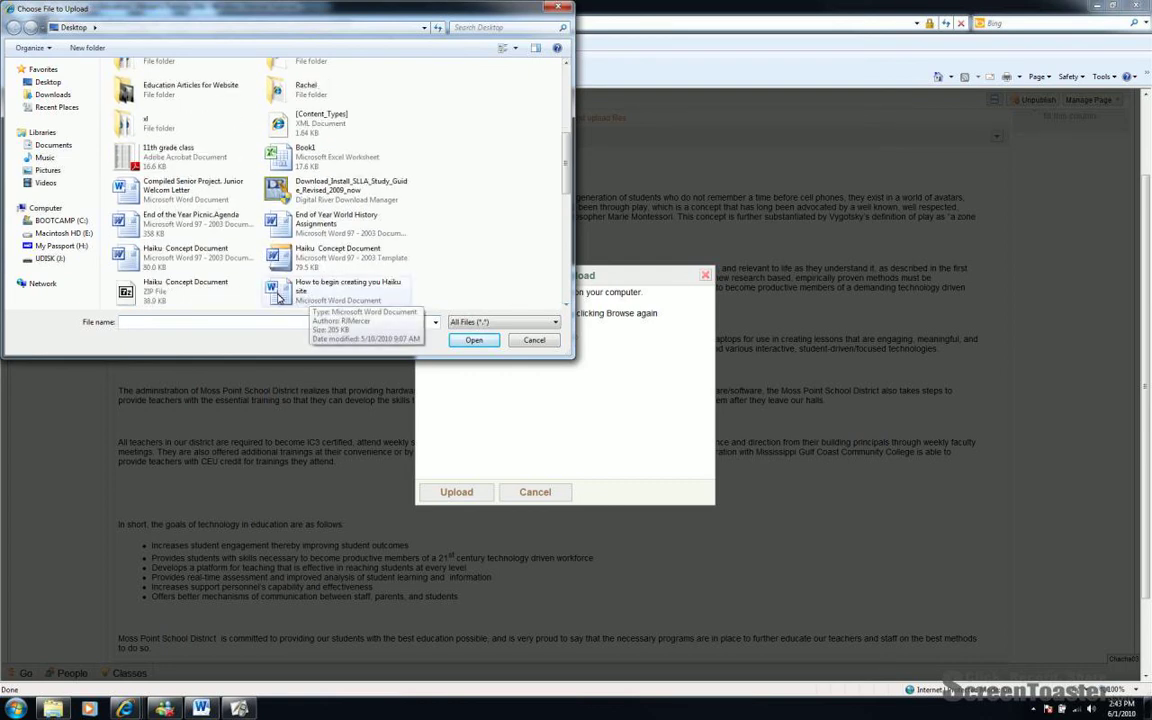
pyautogui.doubleClick(279, 297)
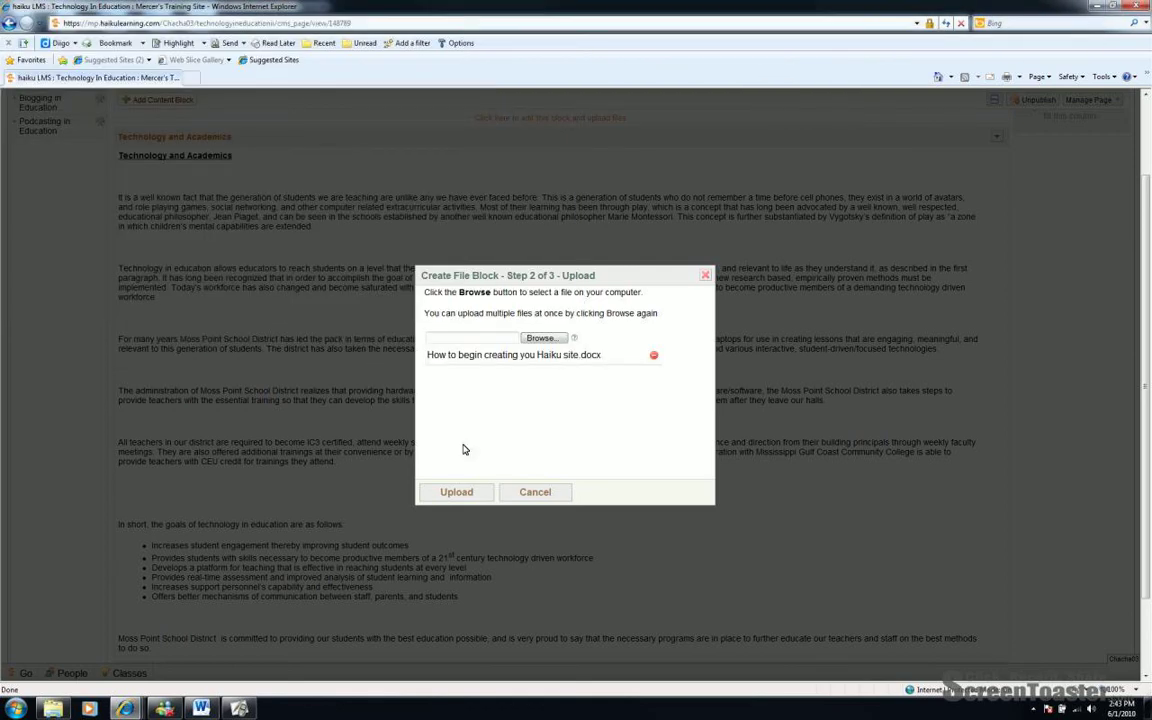
pyautogui.click(463, 494)
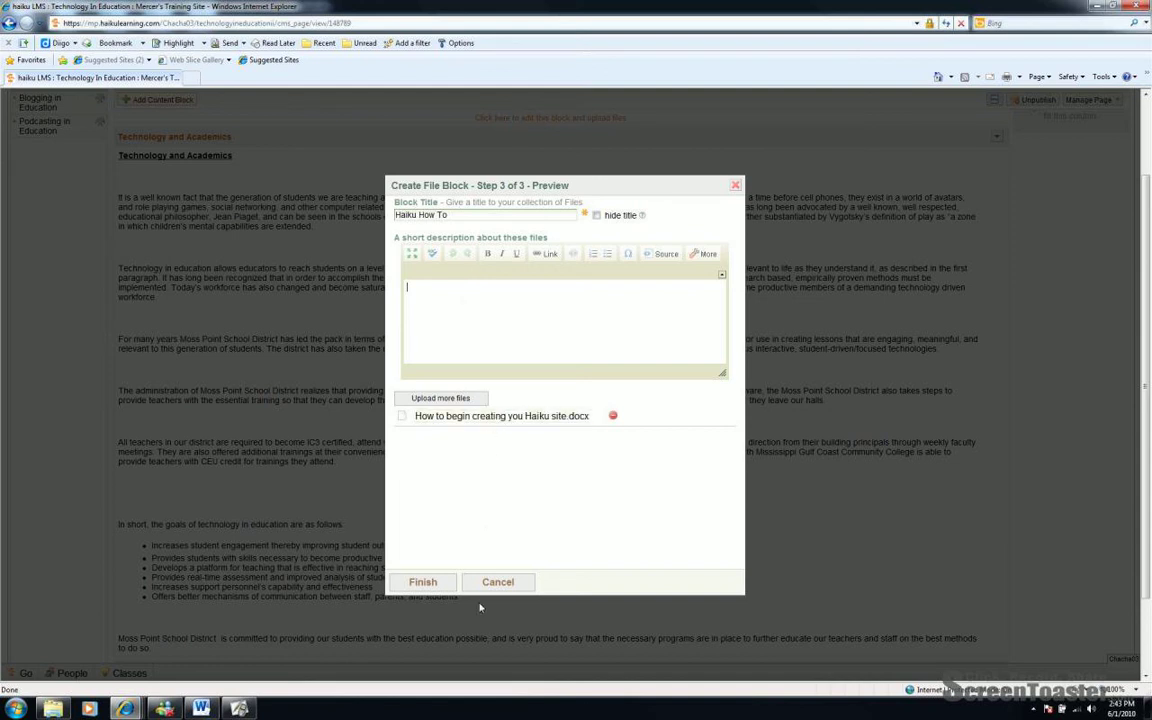
pyautogui.click(425, 583)
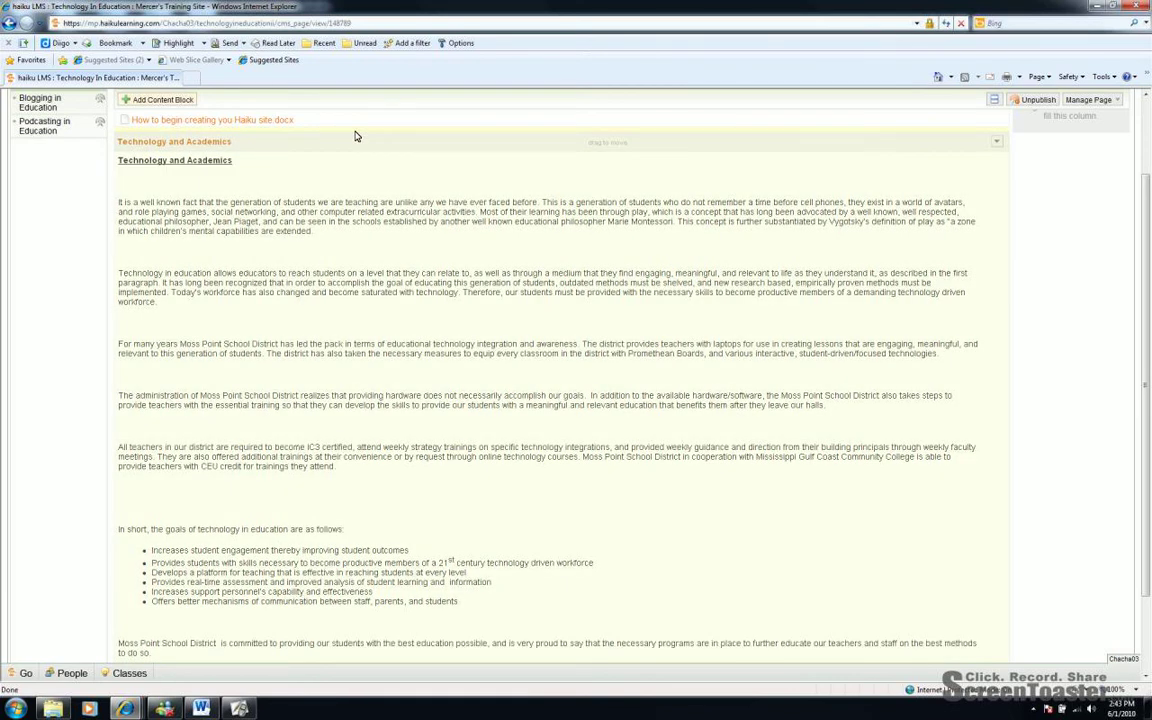
# Move the Technology and Academics block to the top of the page and the Training Sites block above Haiku How To
pyautogui.moveTo(355, 136); pyautogui.dragTo(355, 104)
pyautogui.scroll(-2, 396, 555)
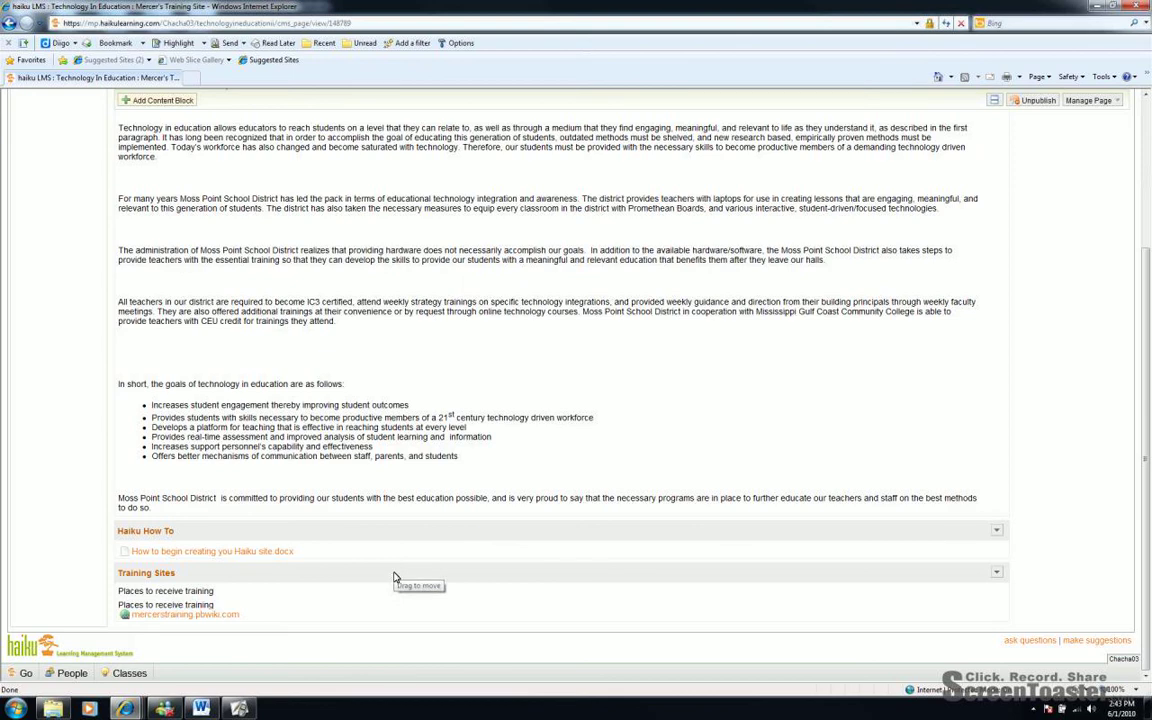
pyautogui.moveTo(395, 578); pyautogui.dragTo(388, 535)
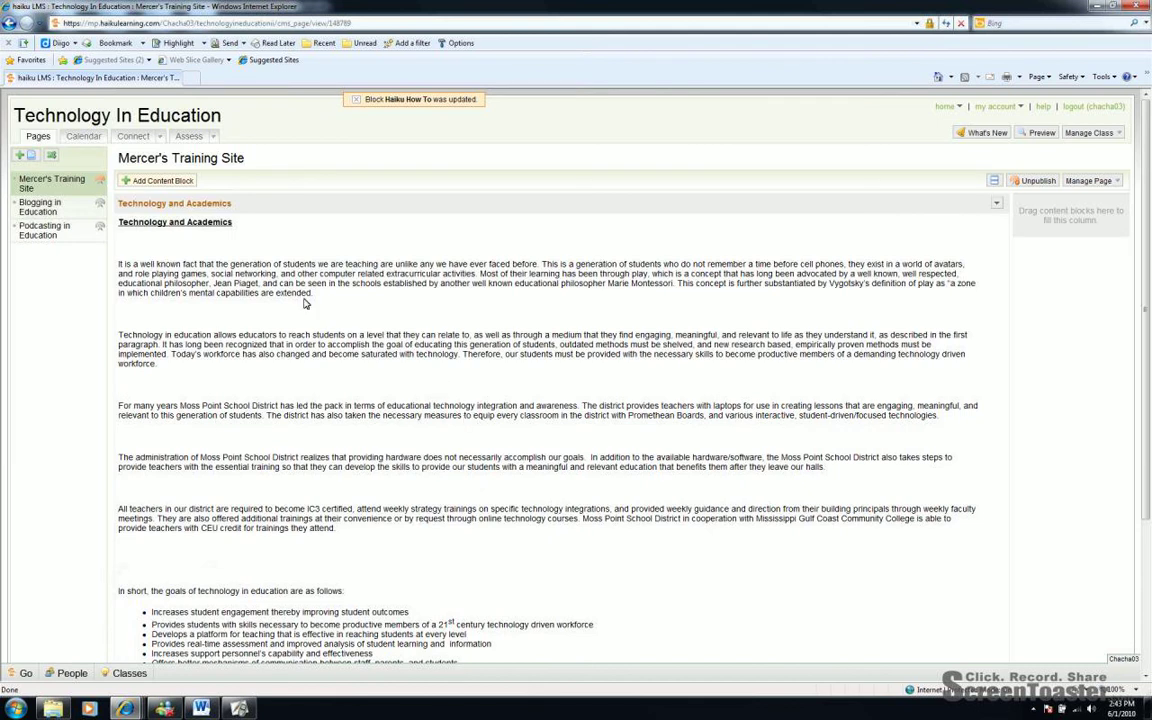
# Bring up the content block types for the page and examine the Flickr image block's preview
pyautogui.click(163, 181)
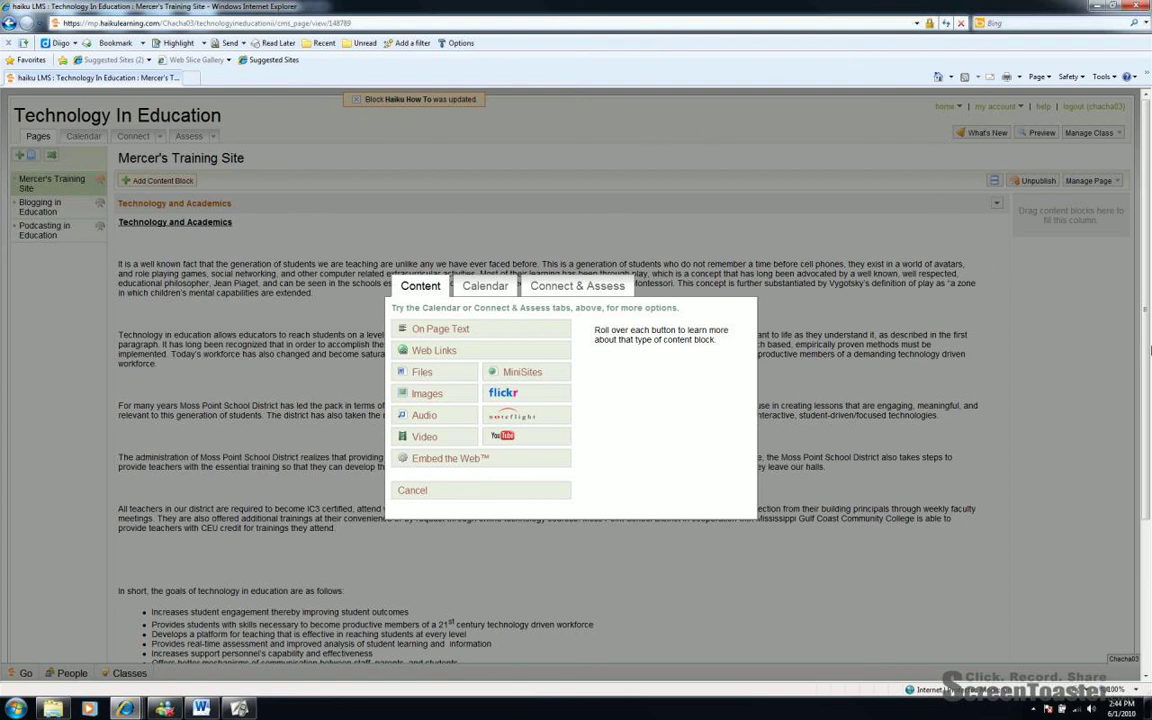
pyautogui.moveTo(555, 396)
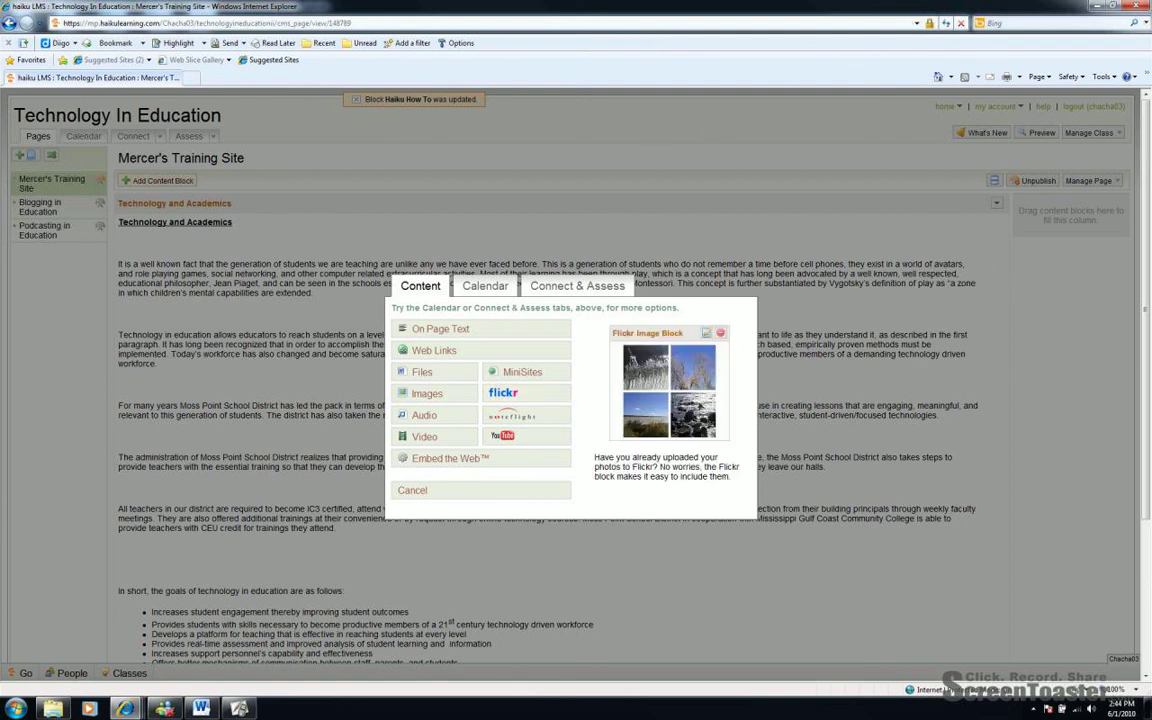